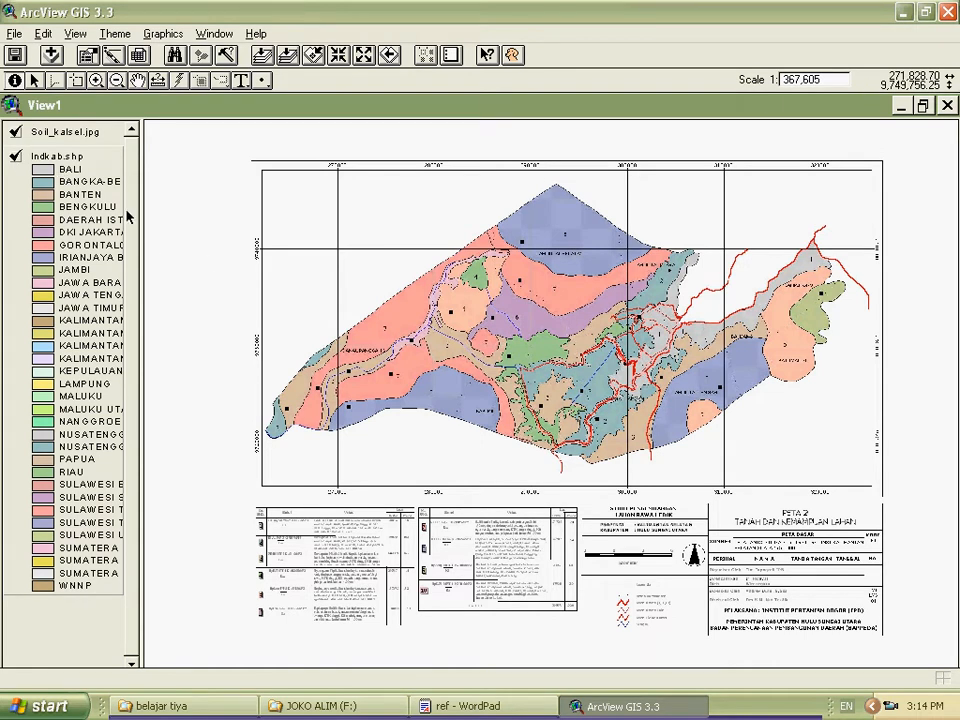
Delete the Indkab.shp theme from View1.
click(49, 35)
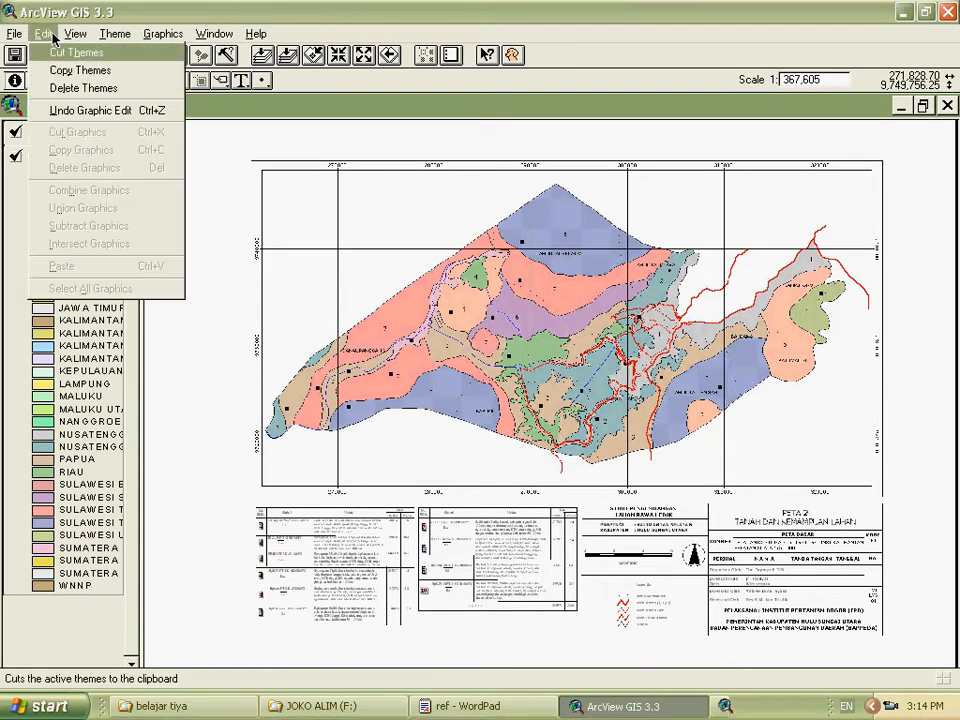
click(78, 88)
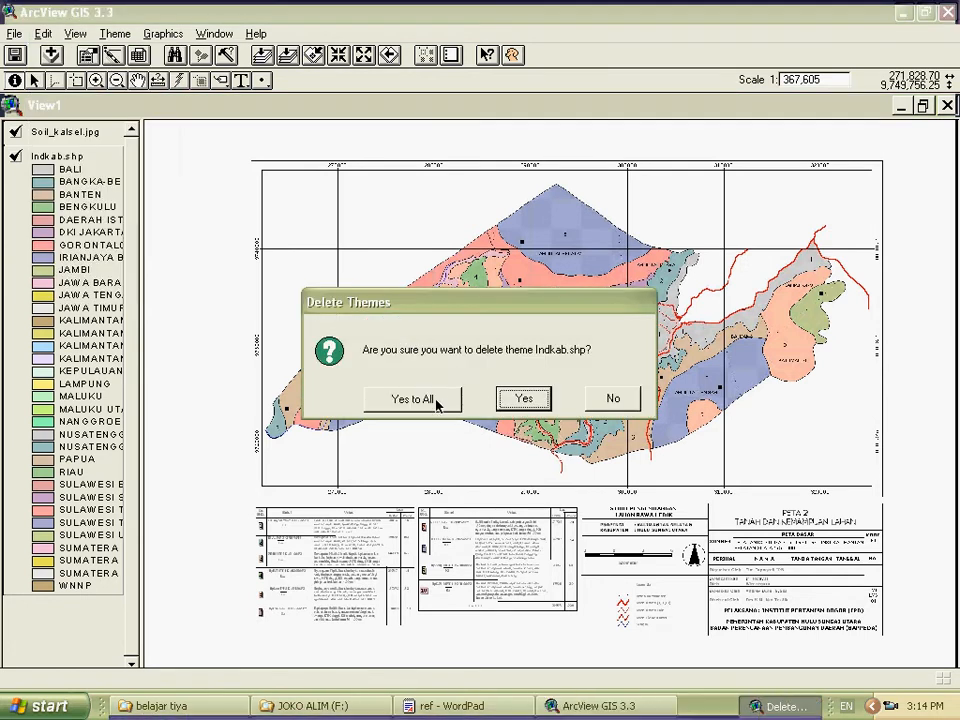
click(437, 404)
click(53, 56)
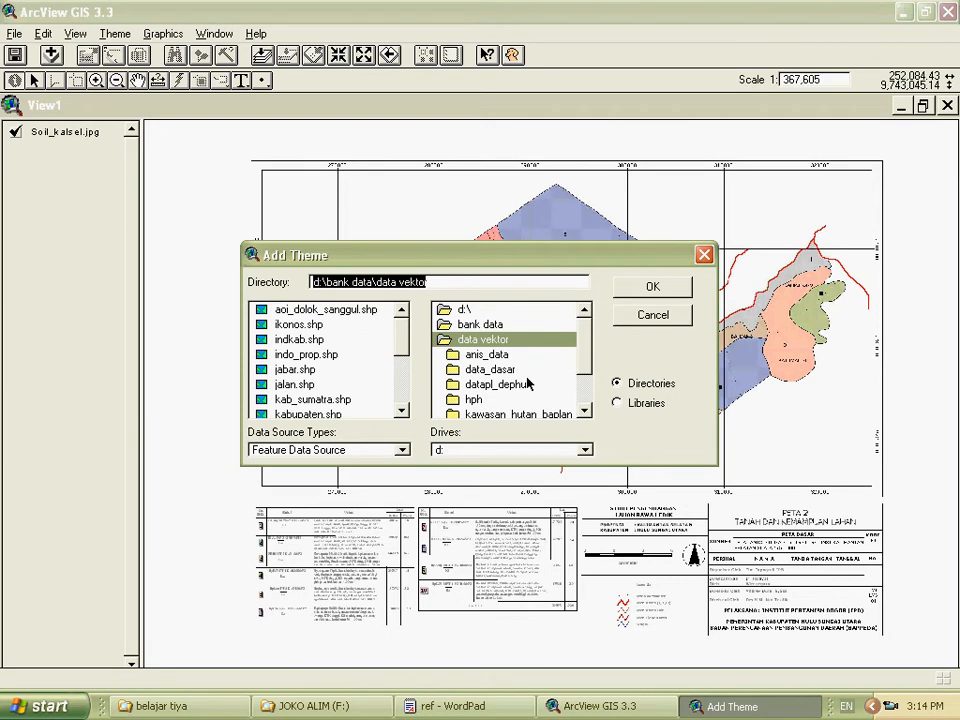
click(653, 315)
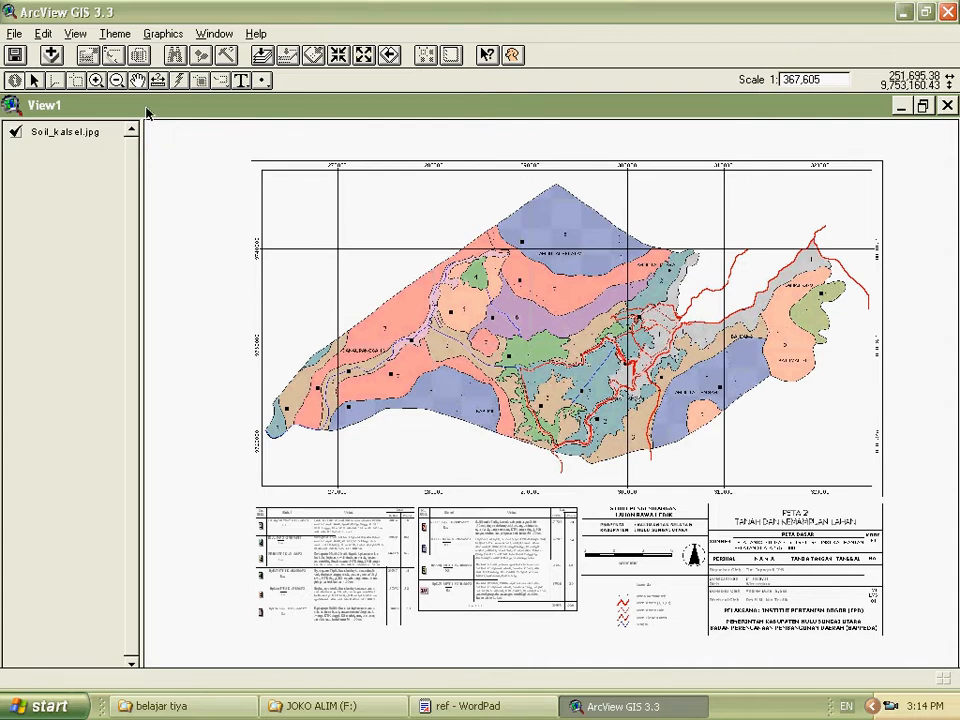
Start a new theme with Line as its feature type.
click(96, 80)
drag(216, 182, 893, 539)
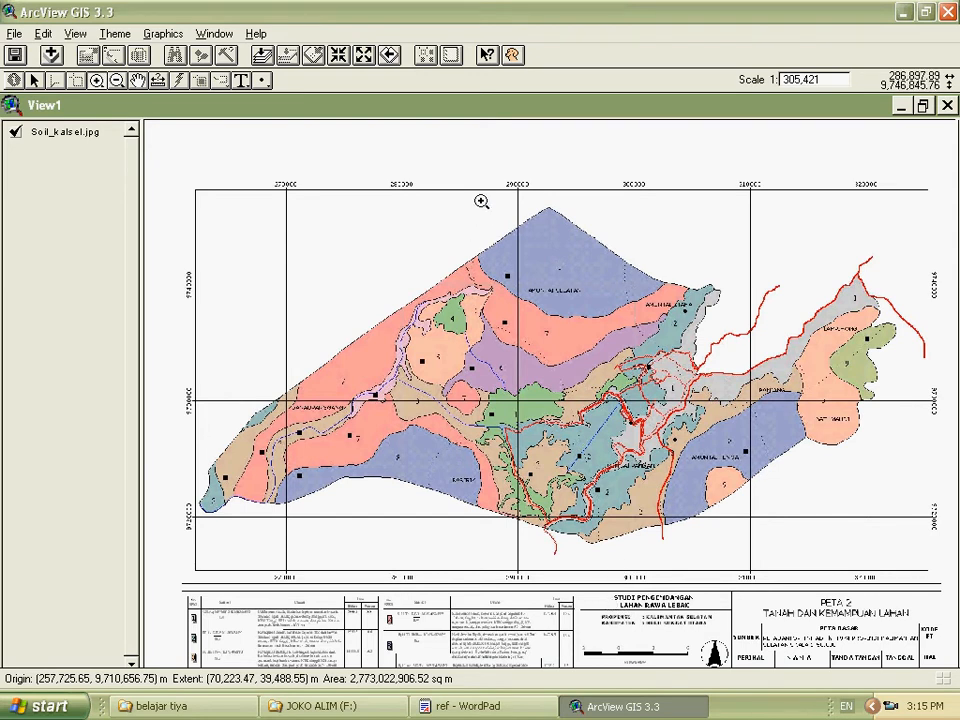
drag(489, 206, 952, 584)
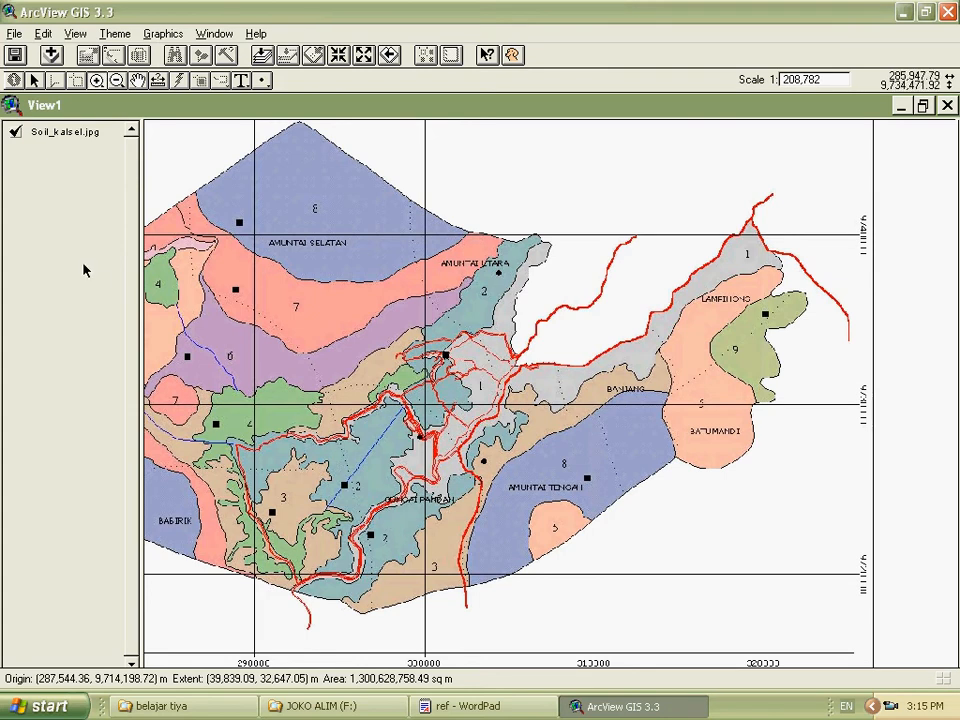
click(78, 35)
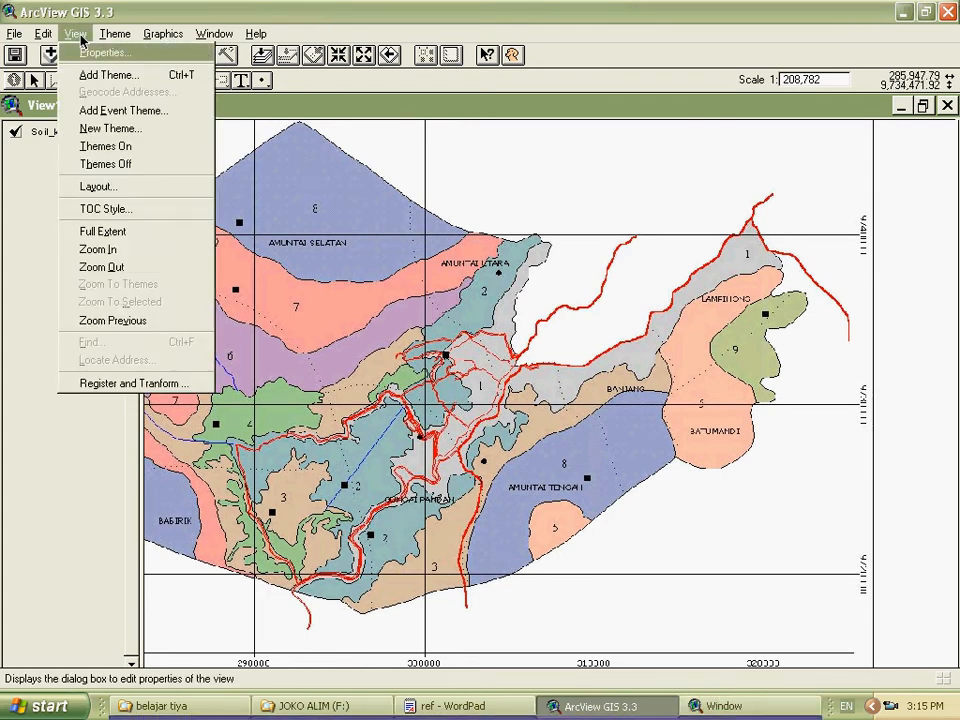
click(112, 128)
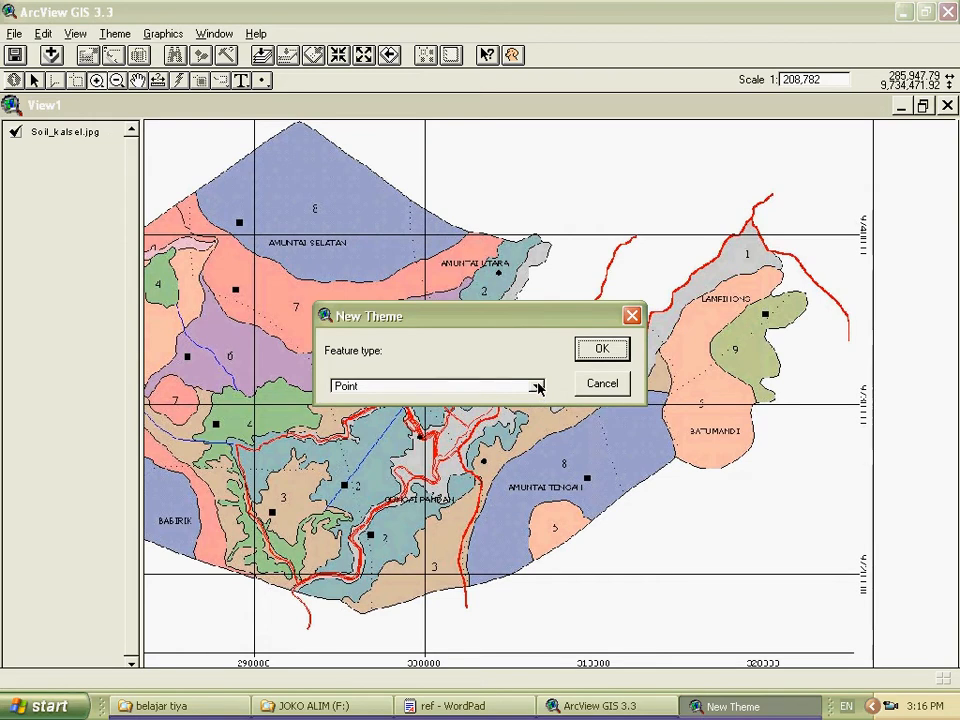
click(537, 388)
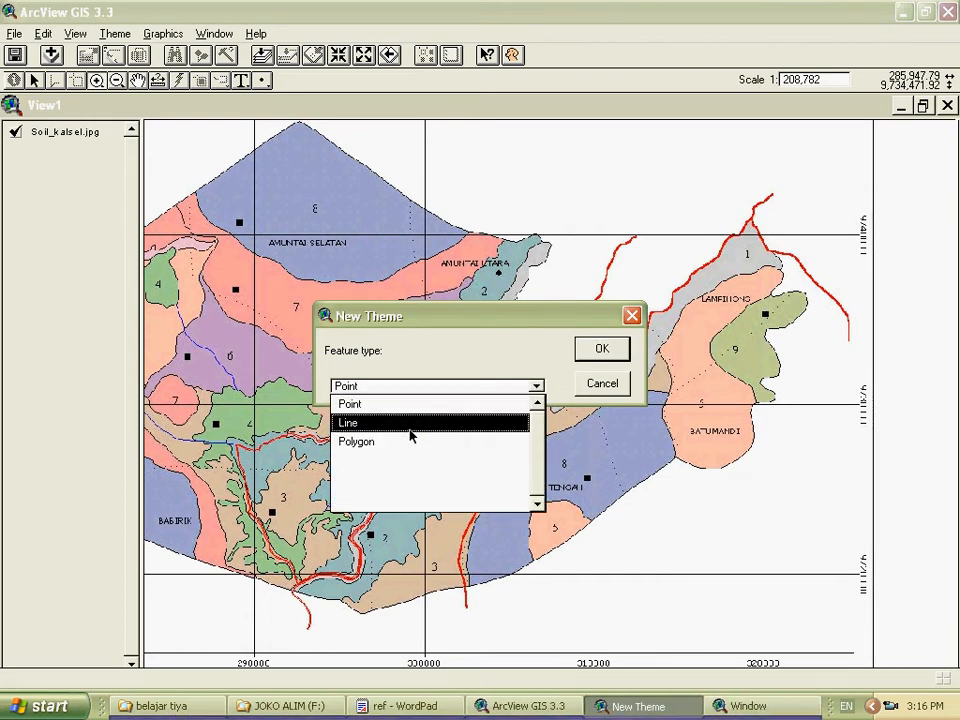
click(410, 423)
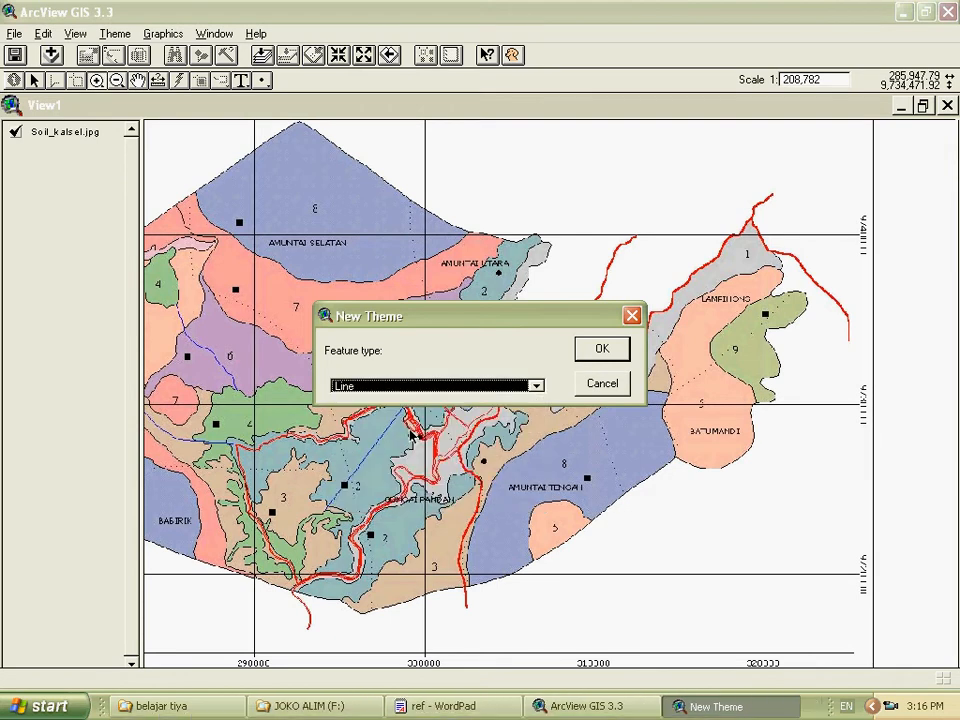
click(602, 352)
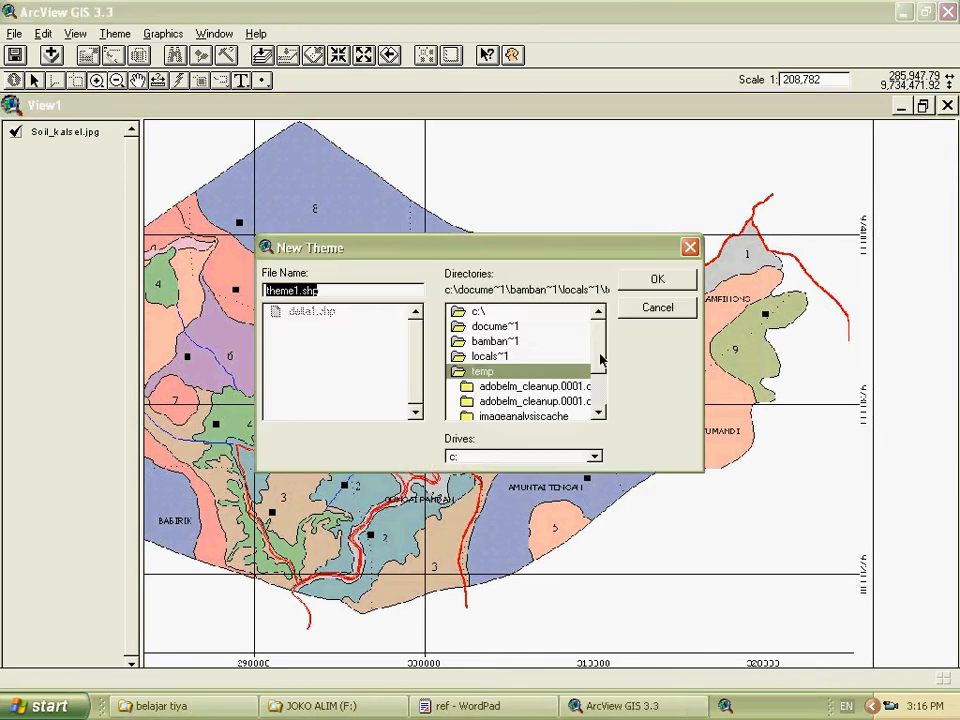
Choose the folder d:\belajar tiya as the location for the new line theme.
click(594, 456)
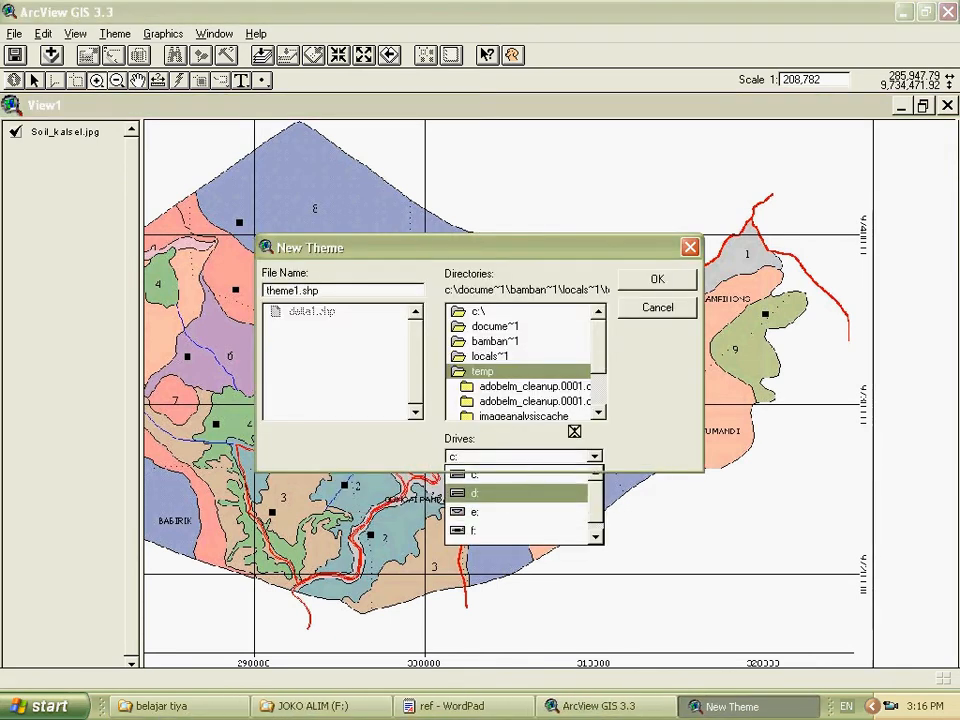
click(597, 394)
double_click(495, 381)
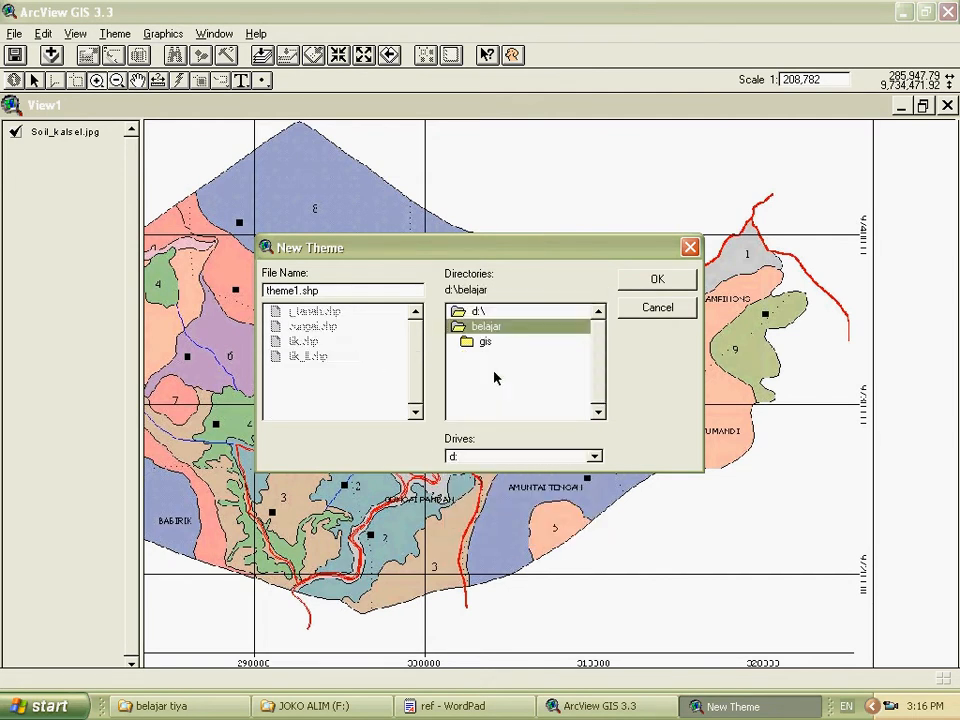
double_click(479, 313)
click(596, 400)
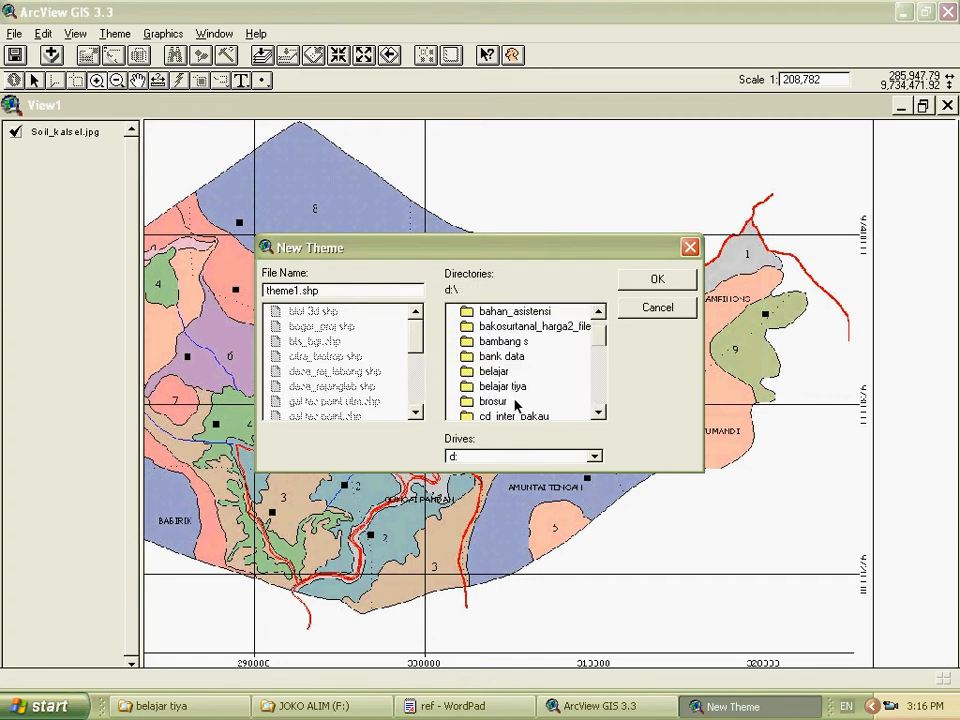
double_click(512, 388)
Name the new line theme jalan2 and create it without replacing the existing jalan.shp file.
drag(330, 291, 263, 290)
text(jalar)
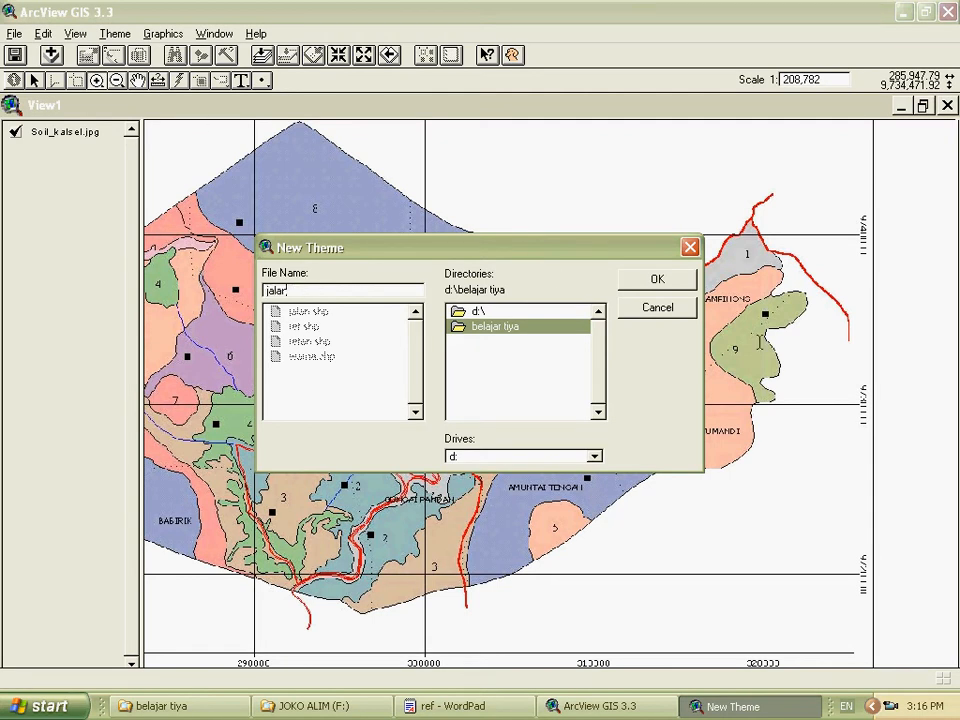
click(683, 286)
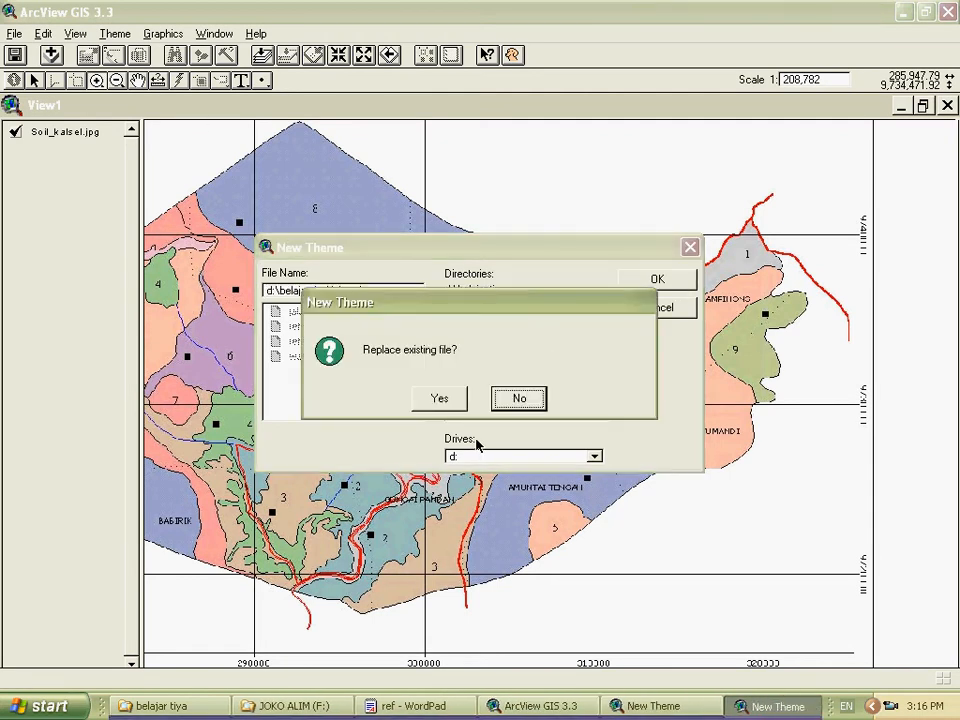
click(517, 400)
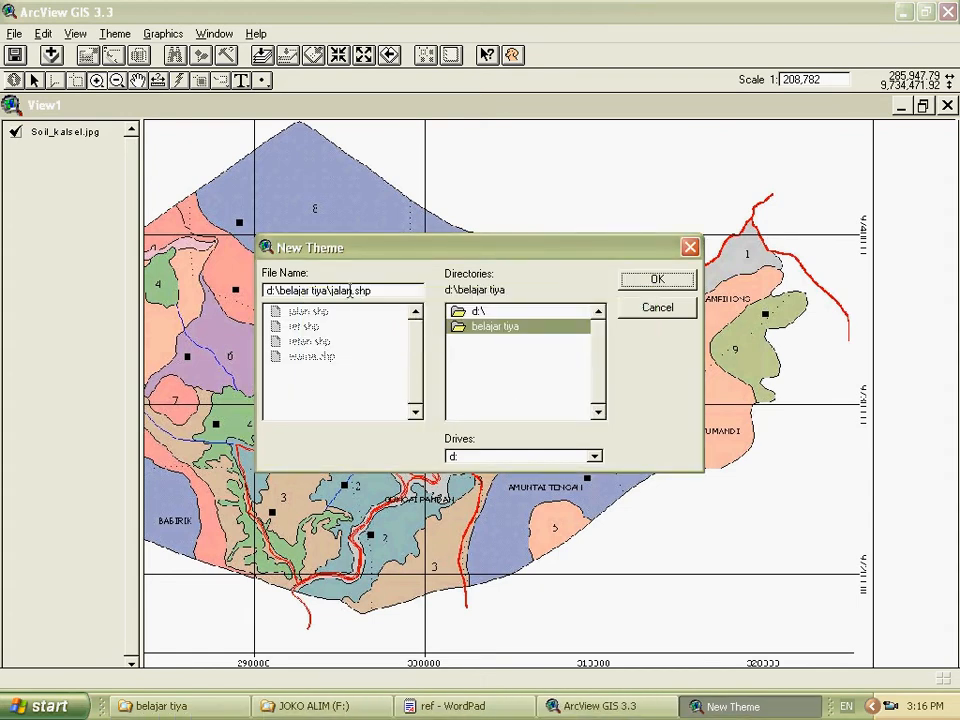
click(382, 290)
key(BackSpace)
key(BackSpace)
key(BackSpace)
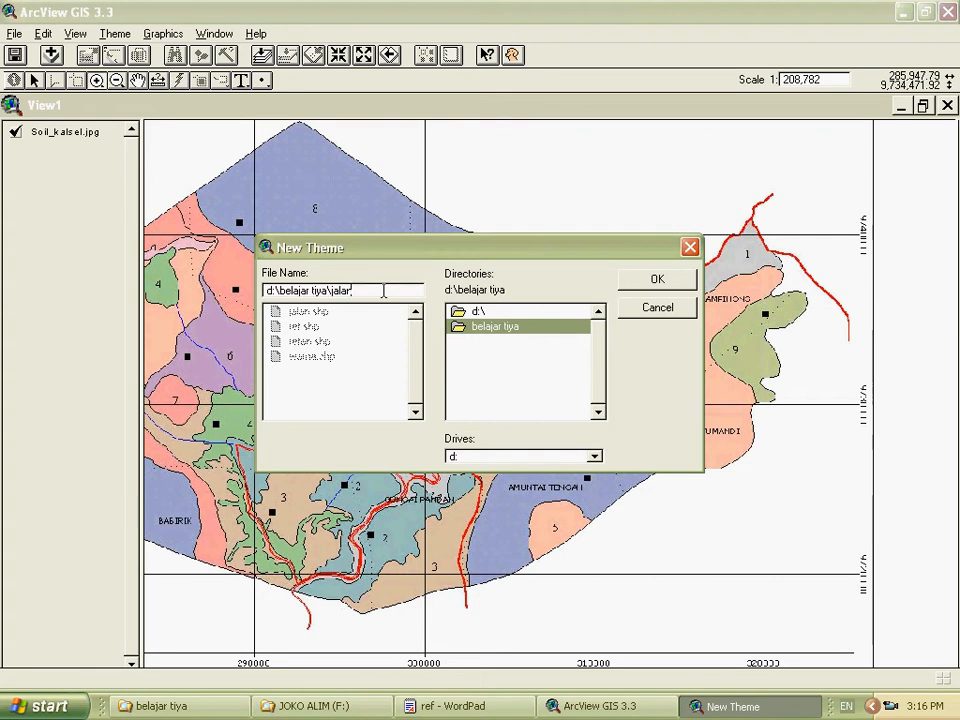
click(680, 284)
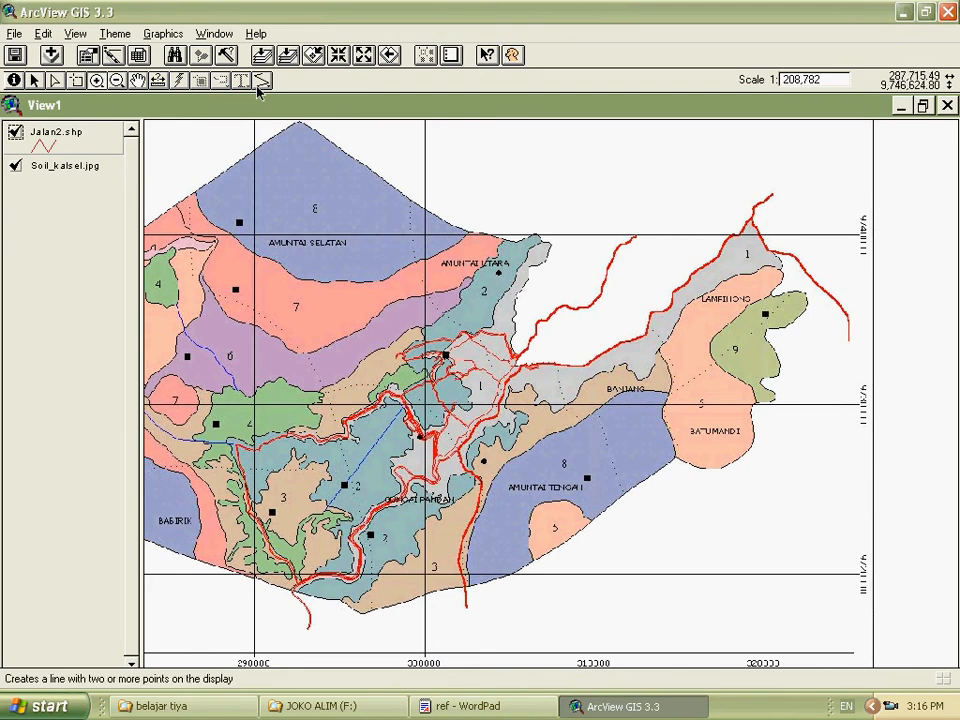
Make Soil_kalsel.jpg the active theme and try to draw a line along the road at the map's southern edge.
click(98, 79)
drag(209, 494, 392, 647)
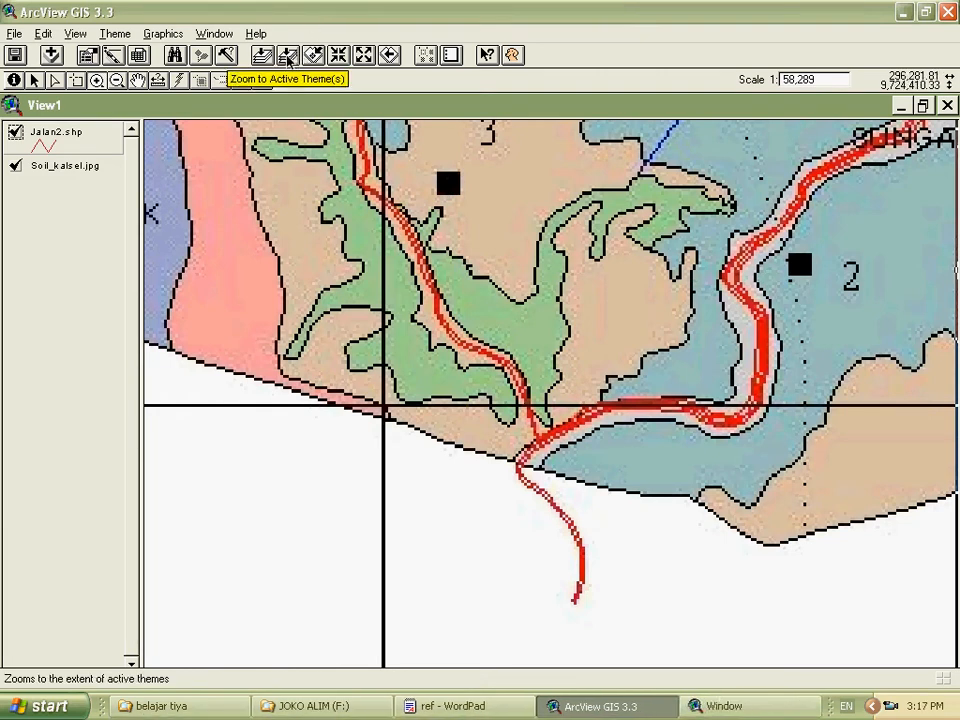
click(62, 160)
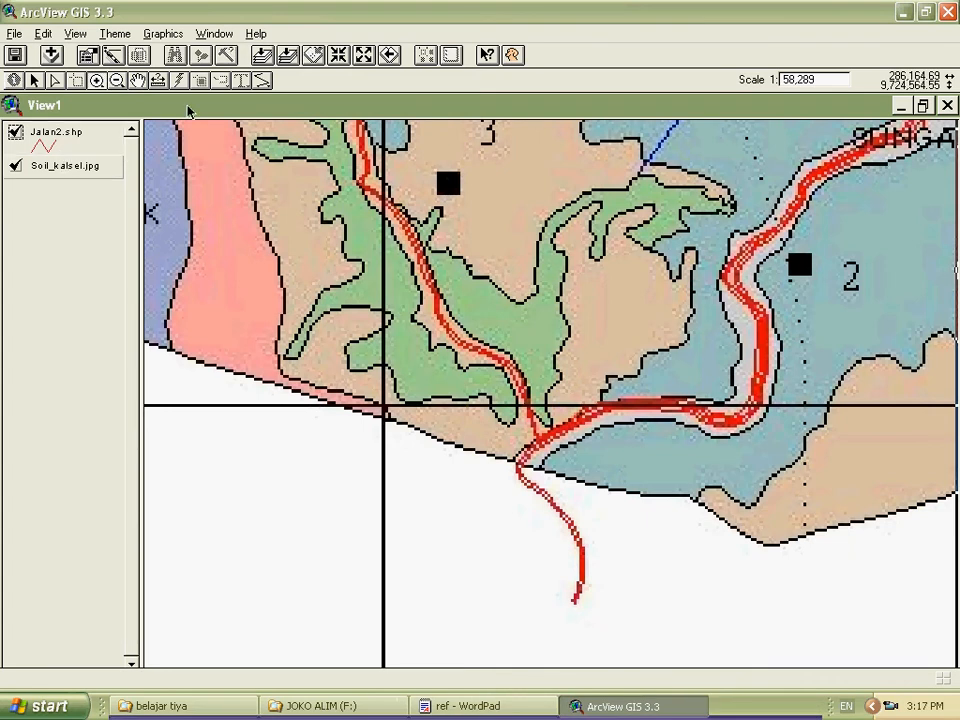
click(288, 55)
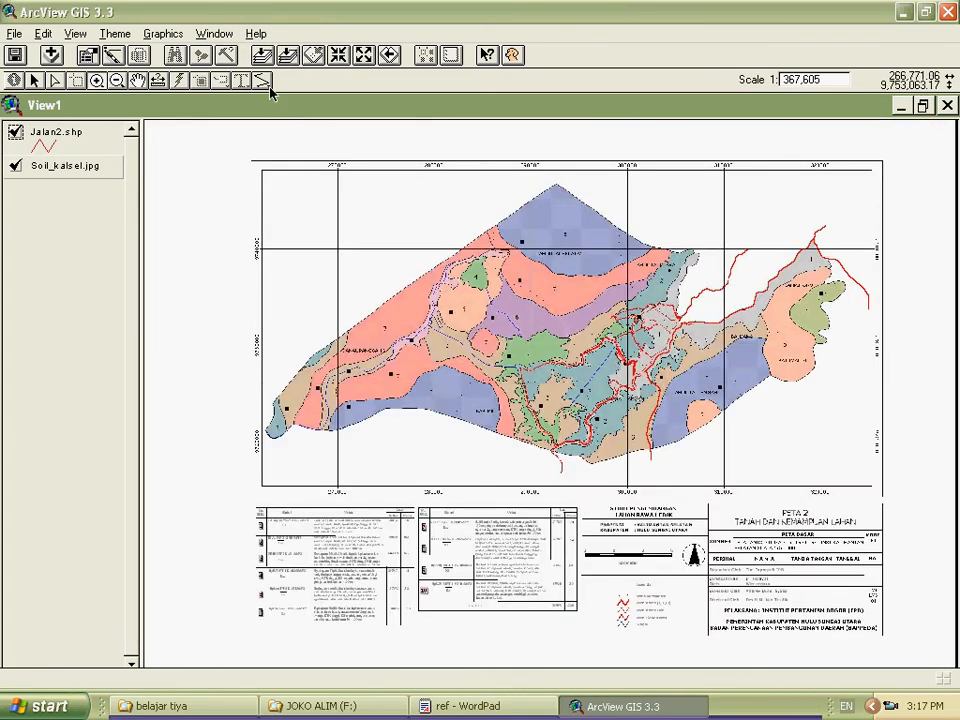
mouse_move(267, 84)
mouse_down()
mouse_move(296, 240)
mouse_move(266, 136)
mouse_up()
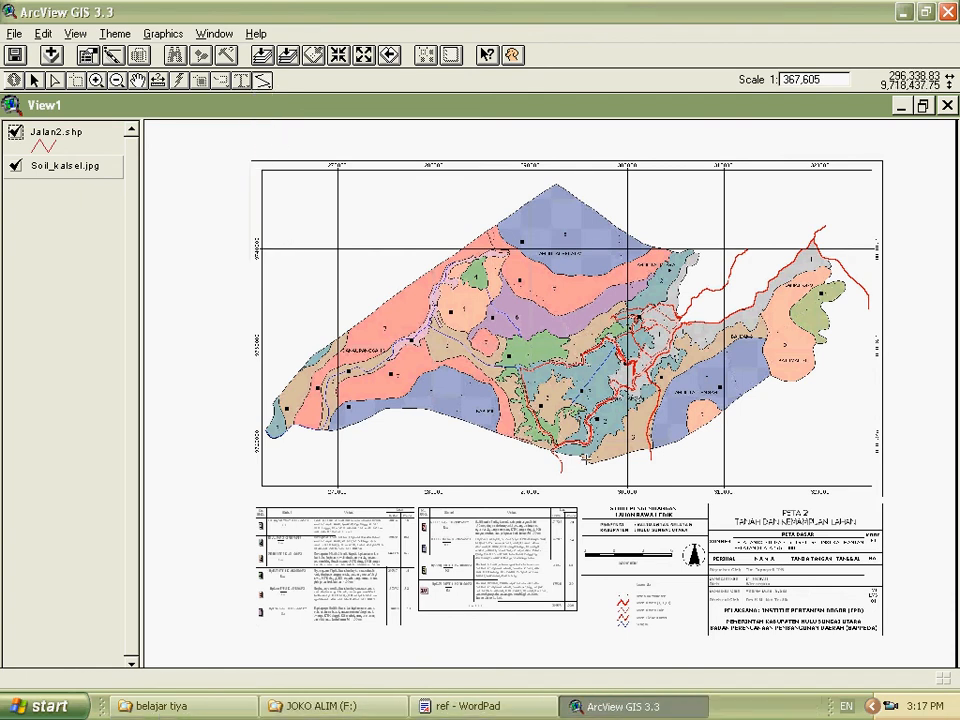
click(557, 470)
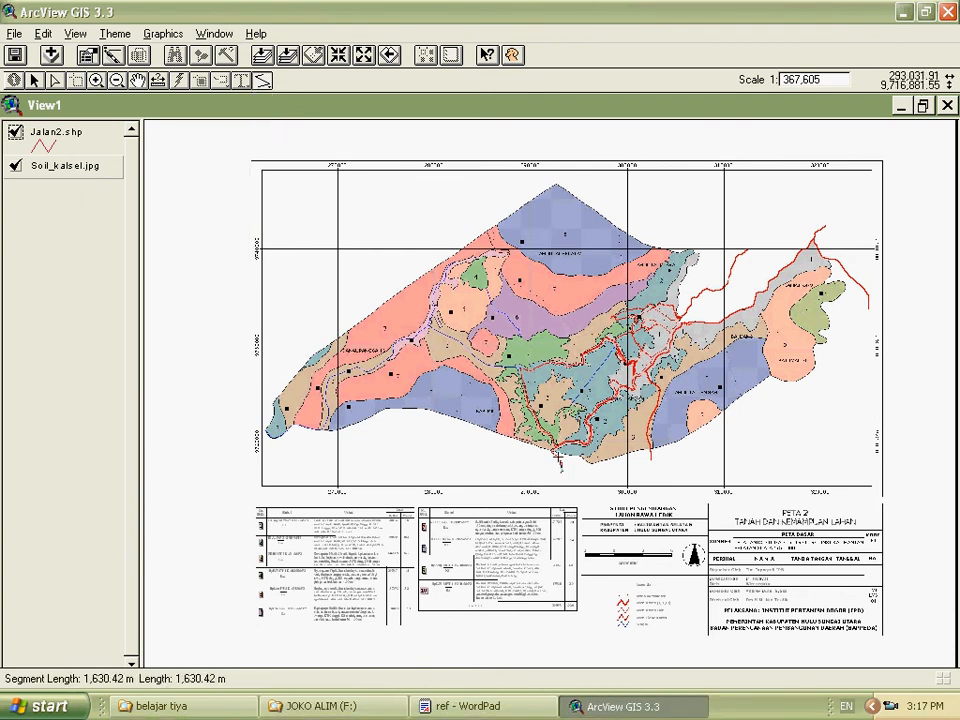
click(557, 462)
click(415, 340)
click(420, 333)
click(433, 332)
click(437, 333)
click(442, 329)
double_click(590, 423)
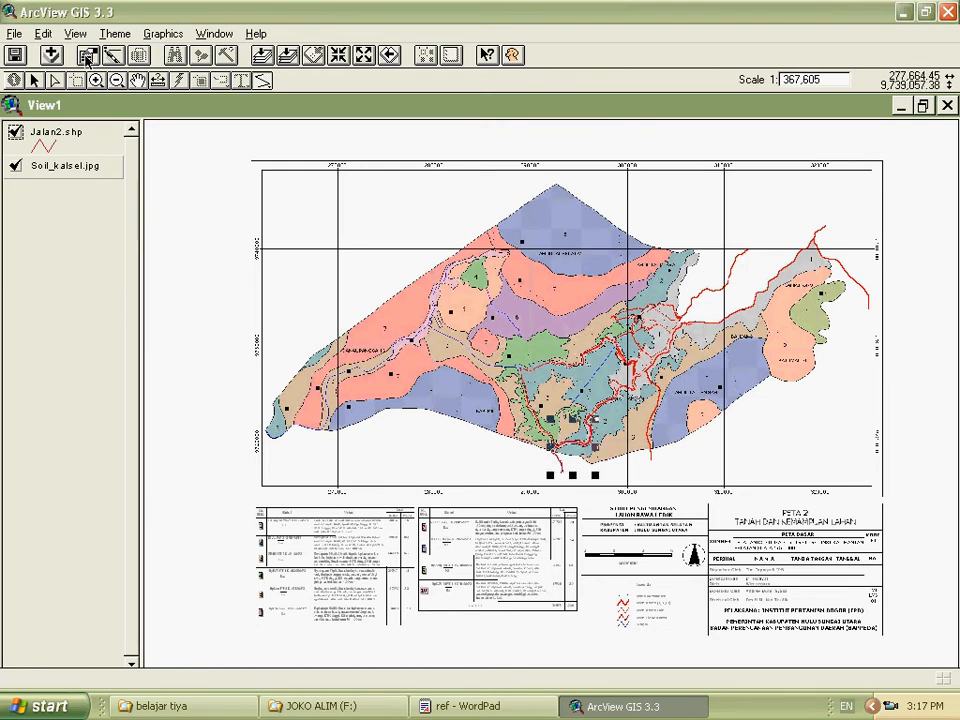
Make Jalan2.shp the active theme and view its legend settings.
click(97, 80)
drag(384, 294, 468, 384)
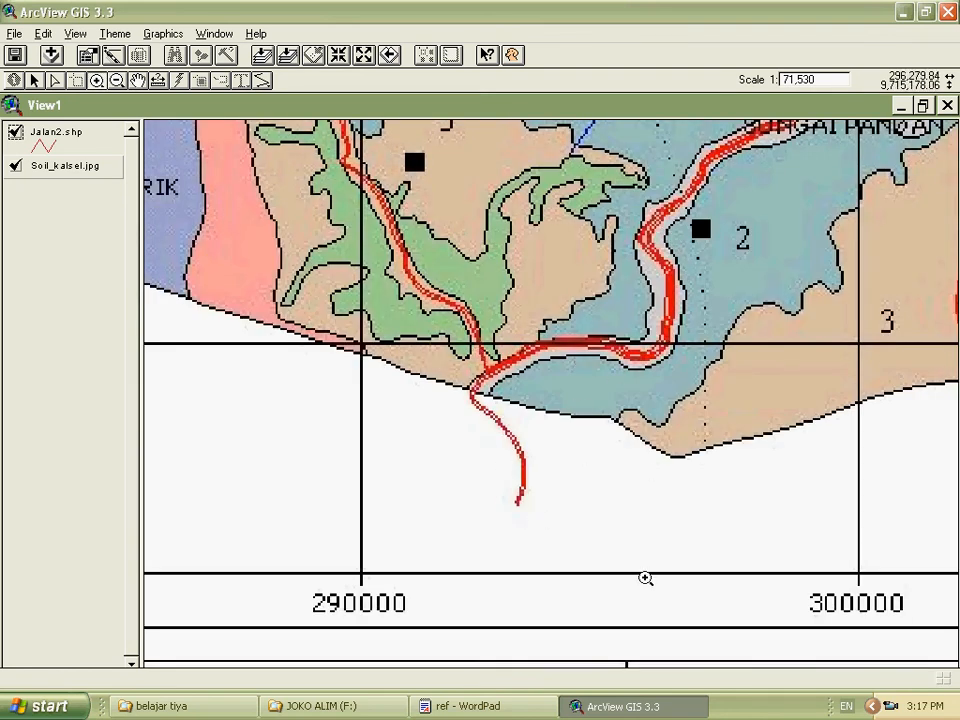
click(62, 145)
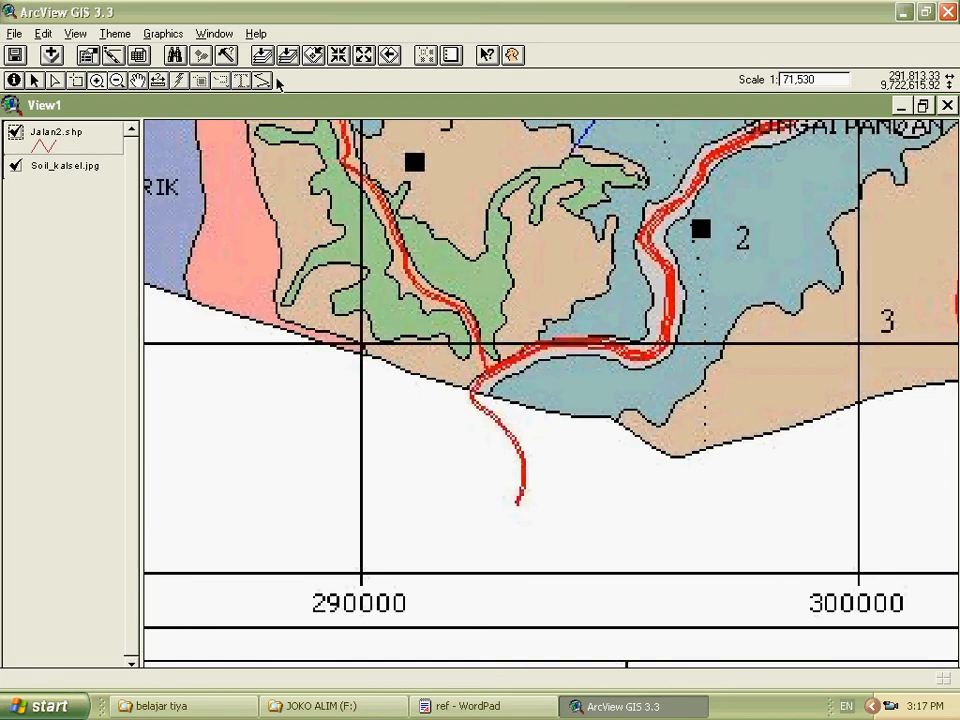
double_click(55, 136)
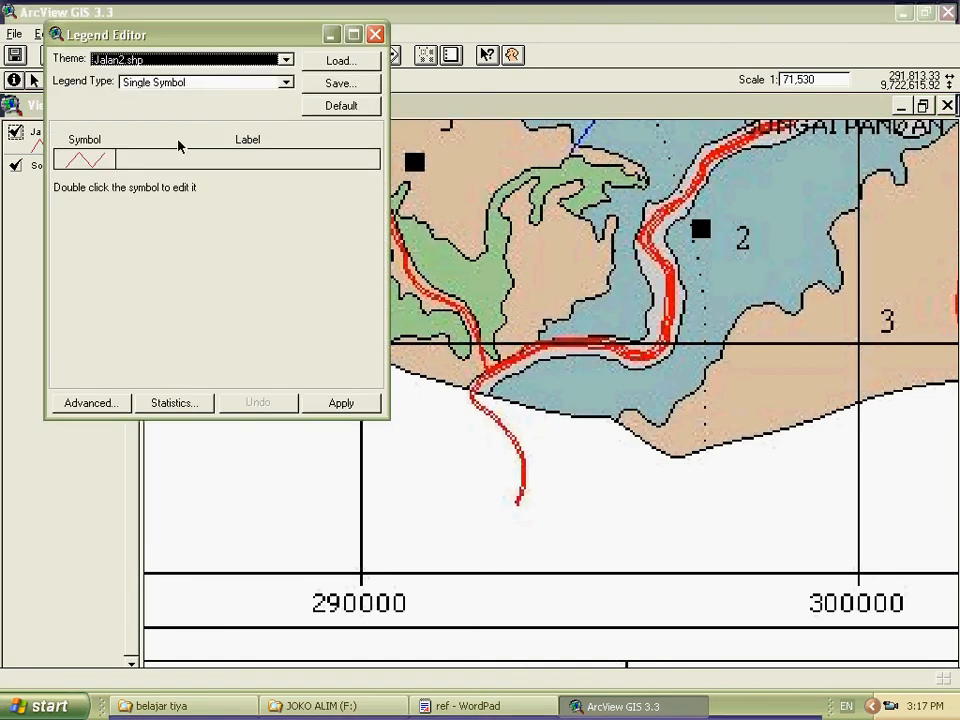
click(376, 37)
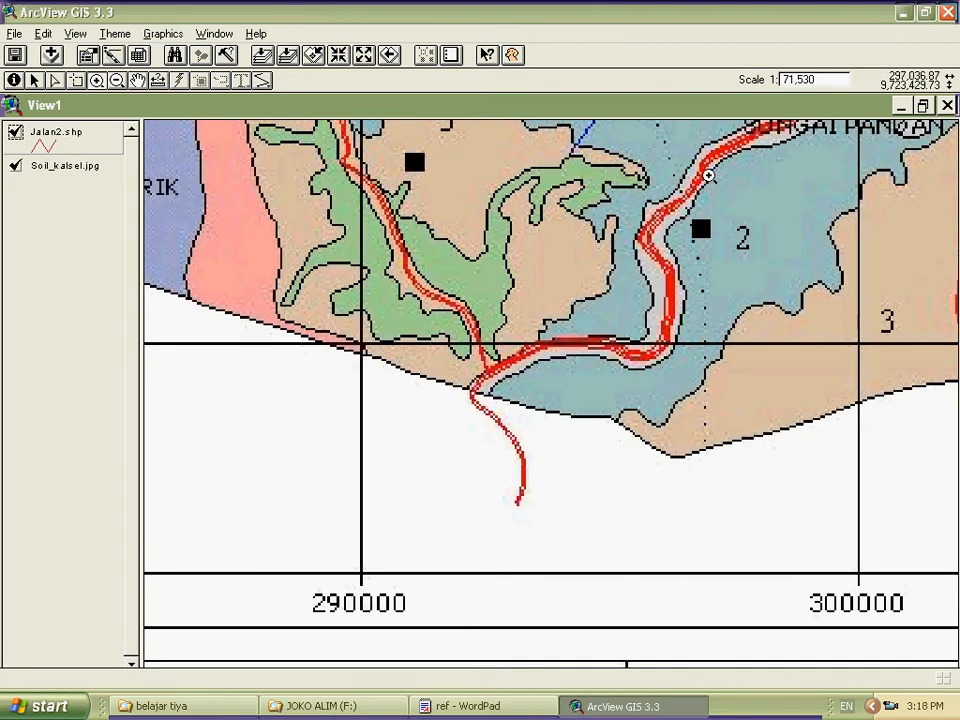
Set the foreground colour of the Jalan2.shp line symbol to yellow.
double_click(63, 140)
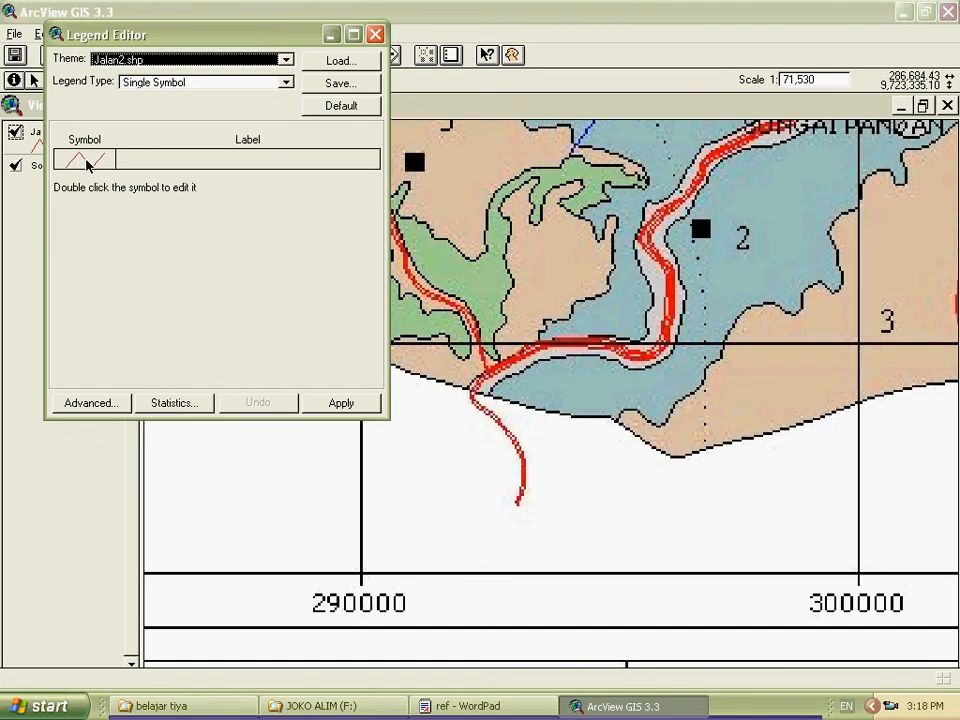
double_click(87, 162)
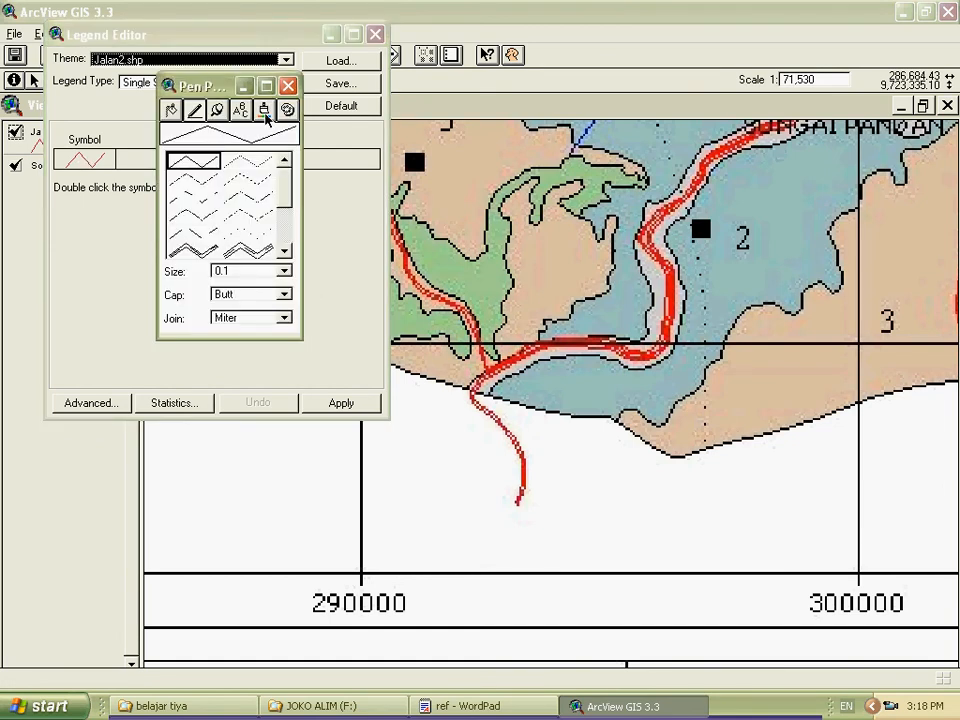
click(264, 110)
click(285, 254)
click(210, 219)
click(285, 159)
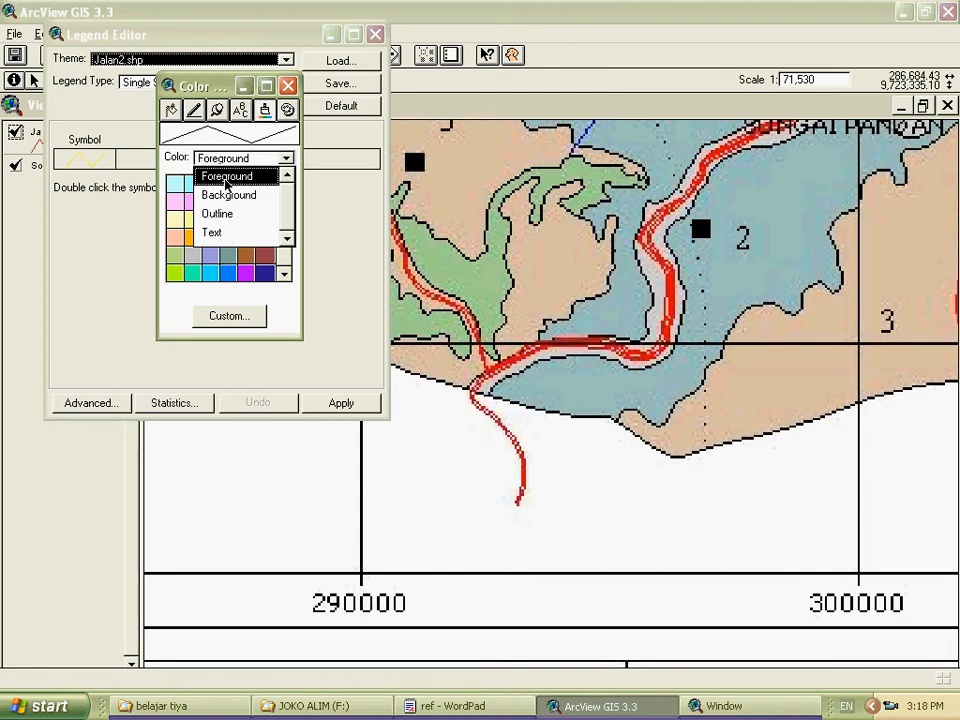
click(227, 177)
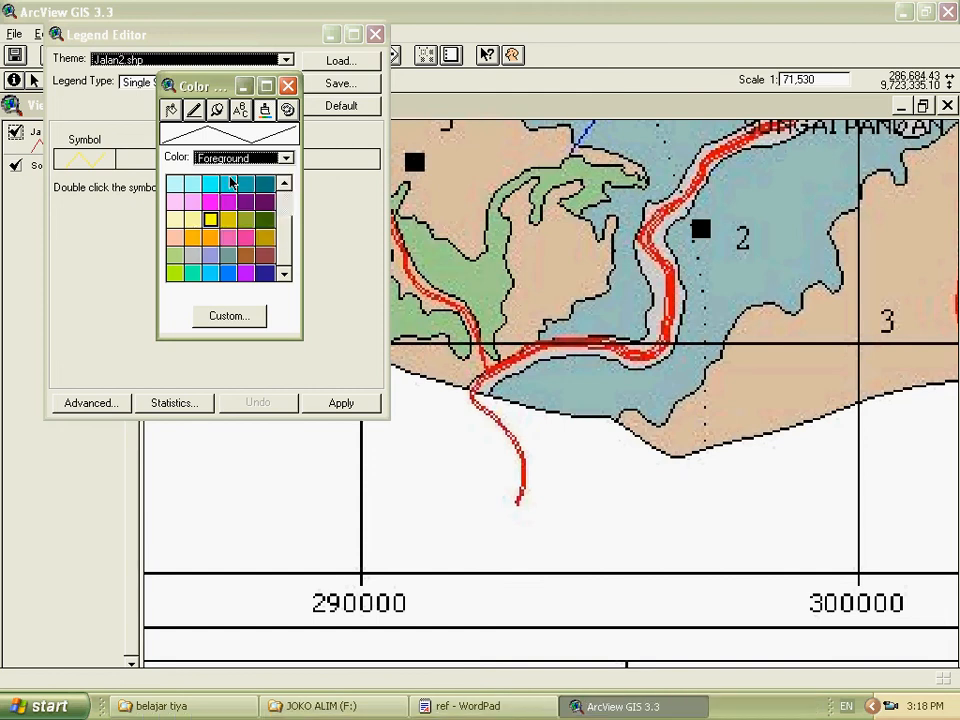
Set the pen size of the Jalan2.shp line symbol to 2 and apply the legend changes.
click(171, 110)
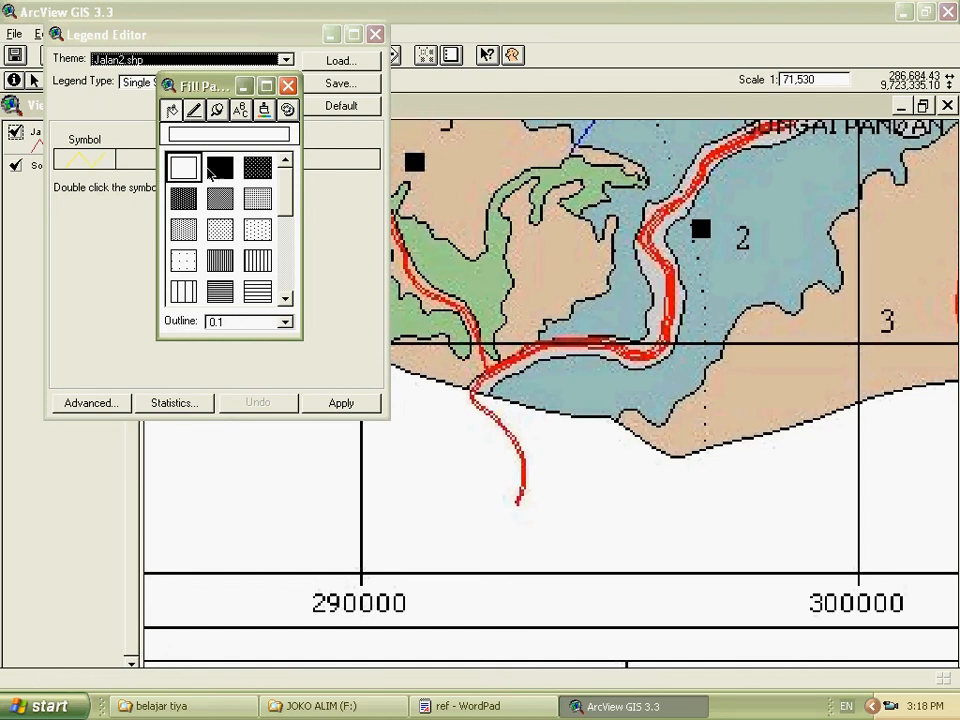
click(194, 110)
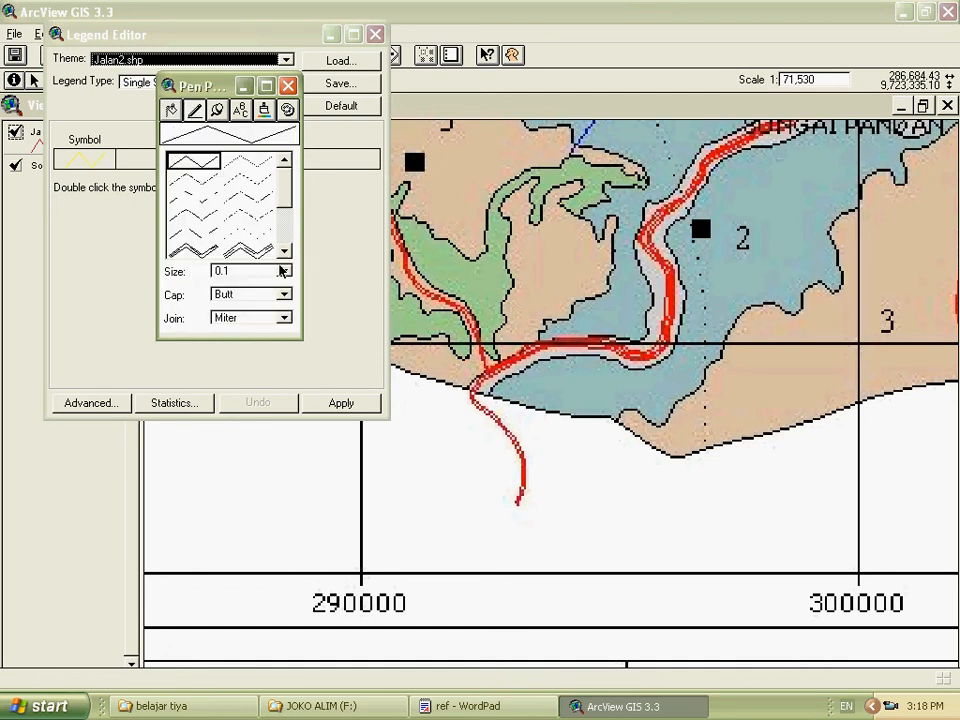
click(284, 270)
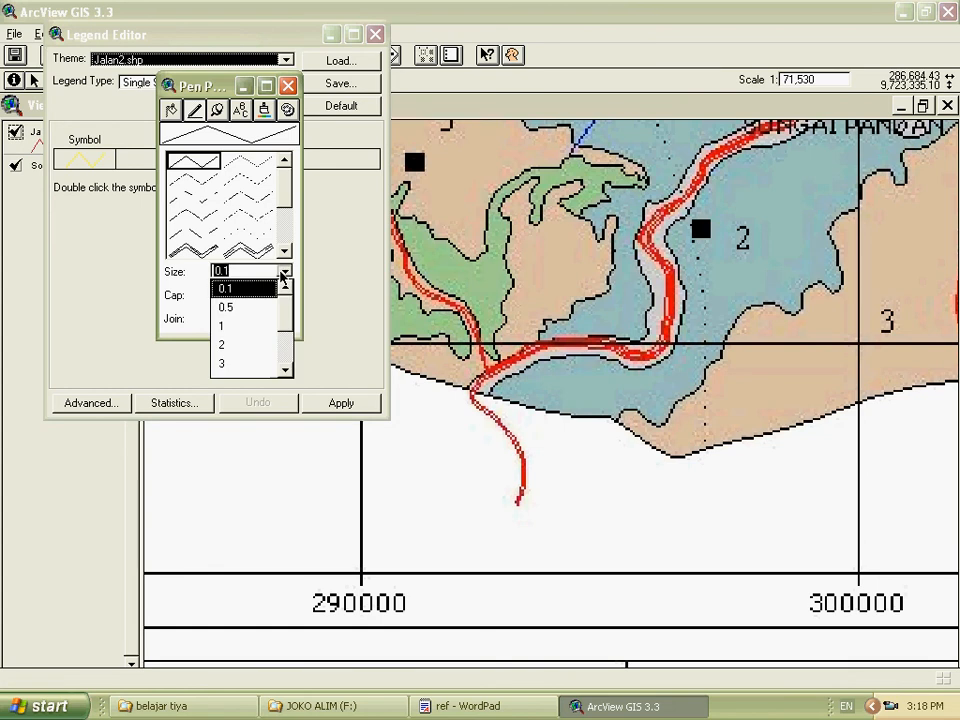
click(224, 346)
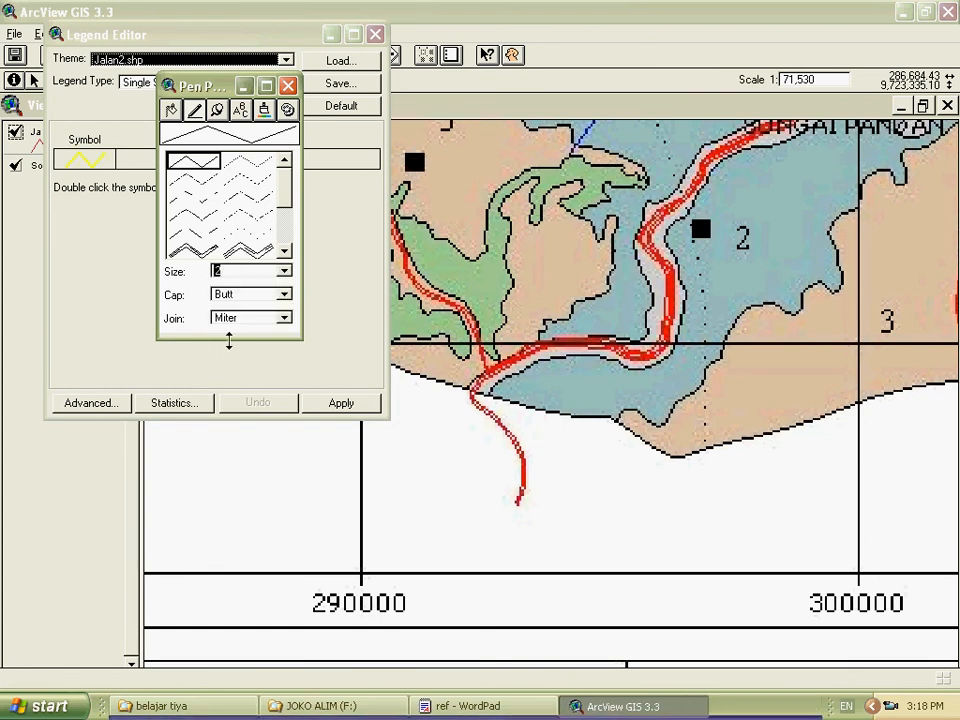
click(362, 410)
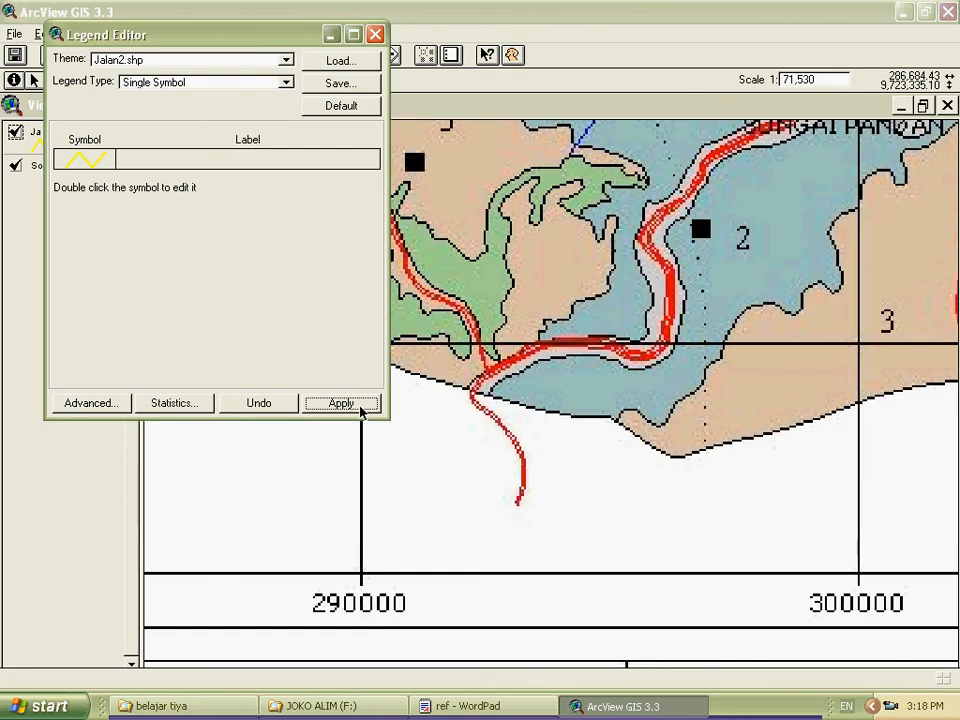
click(375, 34)
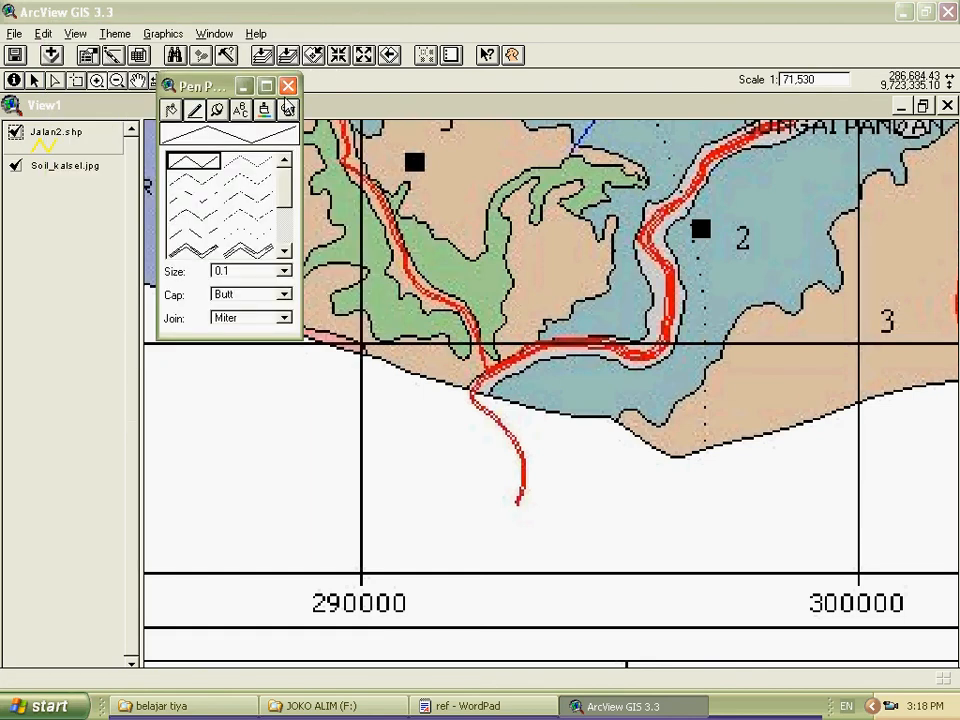
click(288, 86)
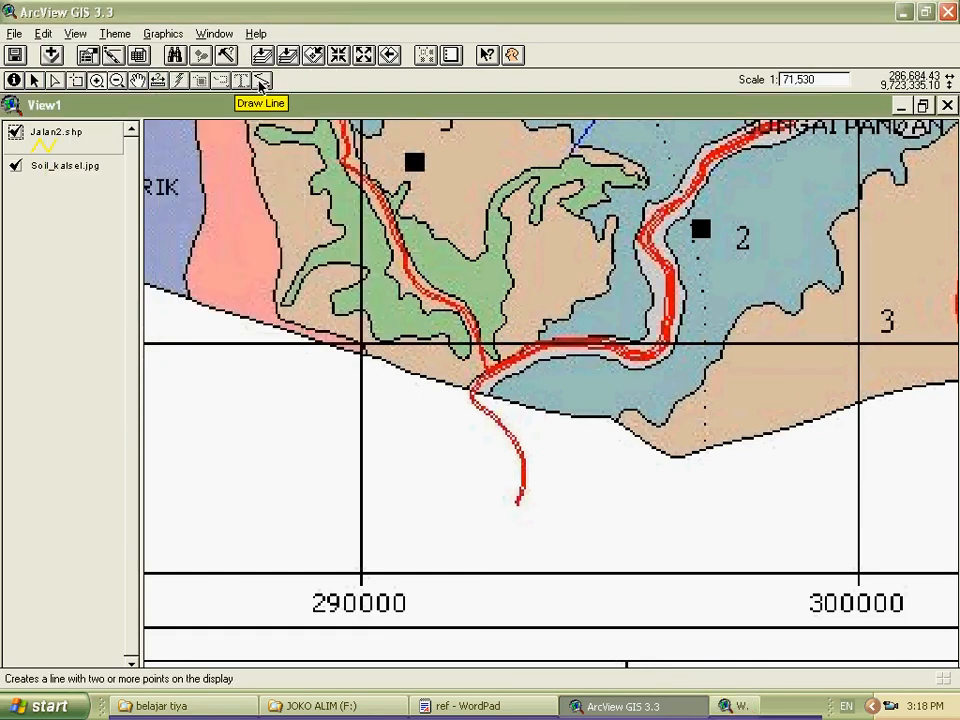
Trace the main road as one line about 12 km long, from its southern end past the junction to the Sungai Pandan label.
click(260, 84)
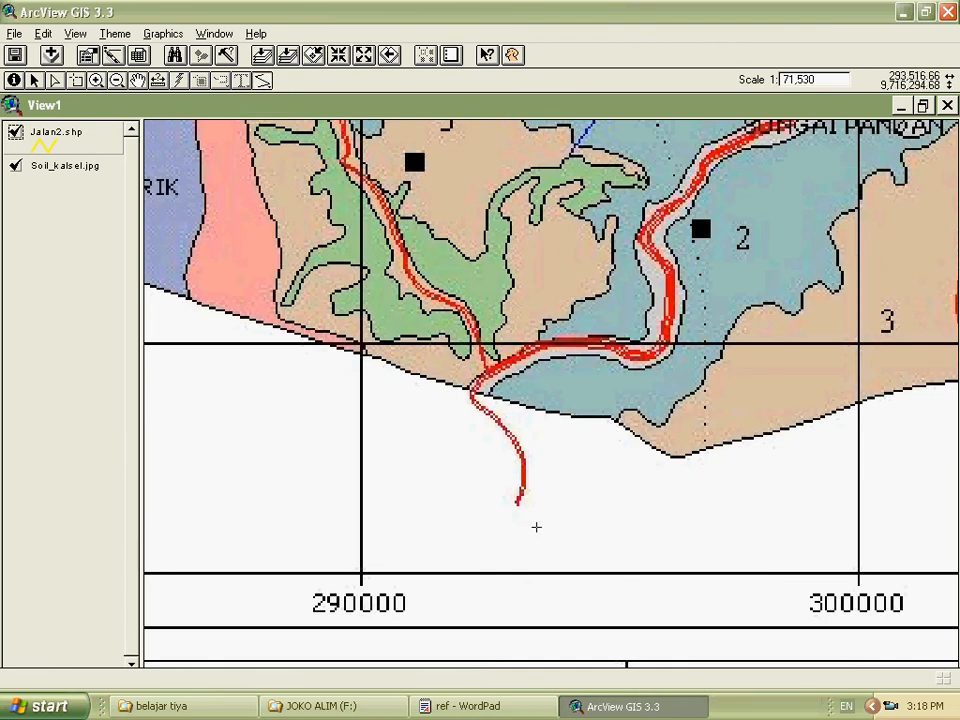
click(515, 502)
click(524, 488)
click(524, 456)
click(513, 440)
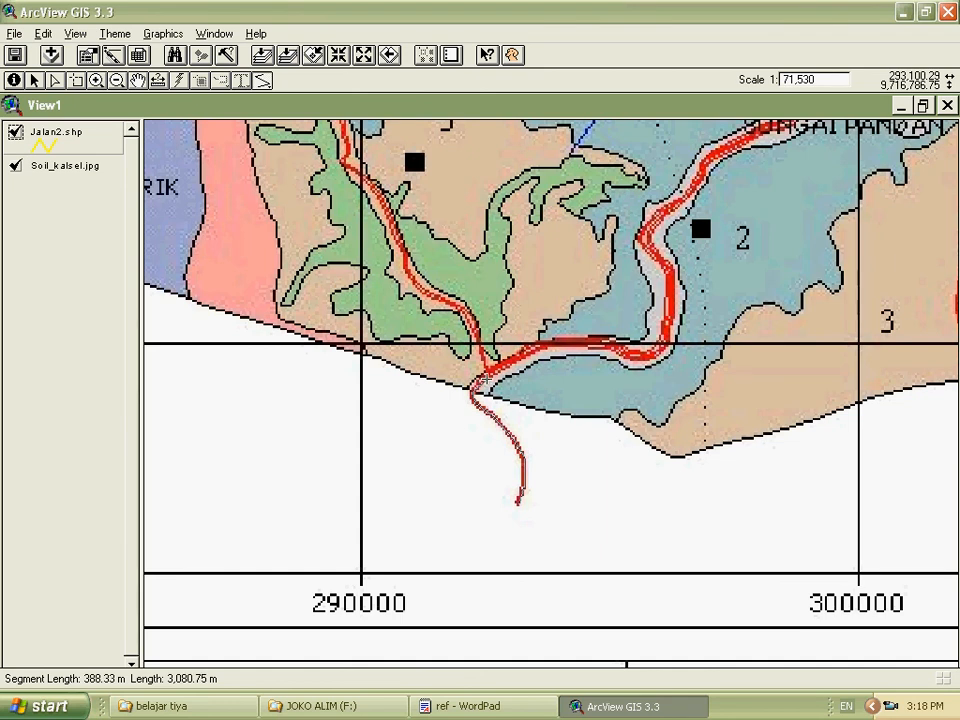
click(519, 355)
click(578, 346)
click(642, 352)
click(661, 336)
click(667, 293)
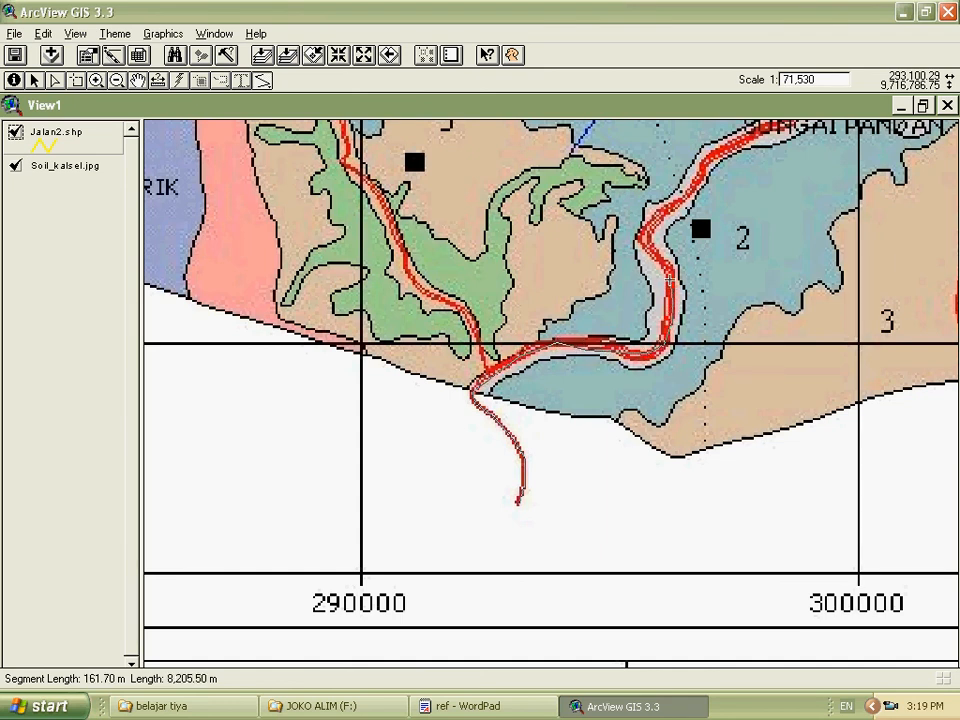
click(642, 233)
click(658, 217)
click(691, 186)
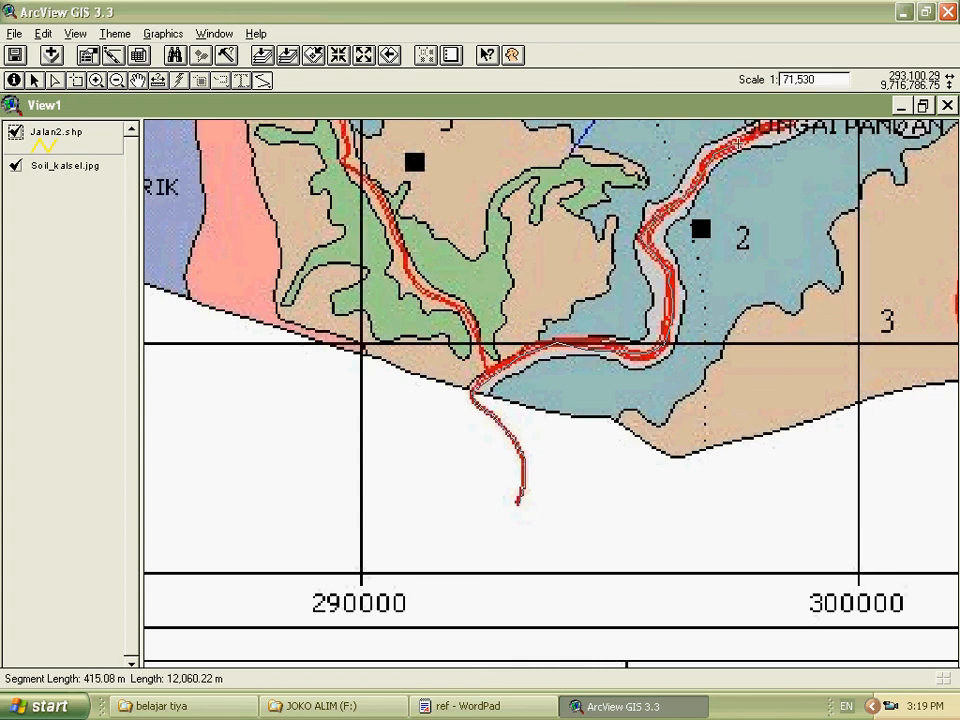
double_click(760, 127)
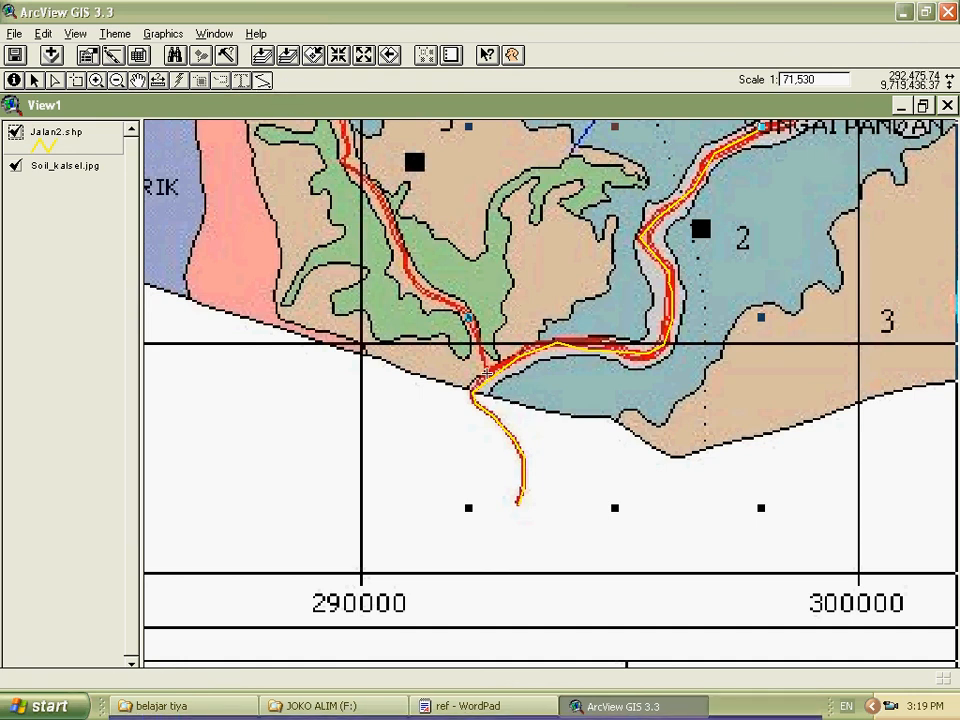
Draw a line about 3.5 km long along the northwestern branch road and inspect closely how it meets the main road line.
click(489, 375)
click(484, 358)
click(476, 329)
click(464, 310)
click(418, 288)
click(410, 278)
click(398, 248)
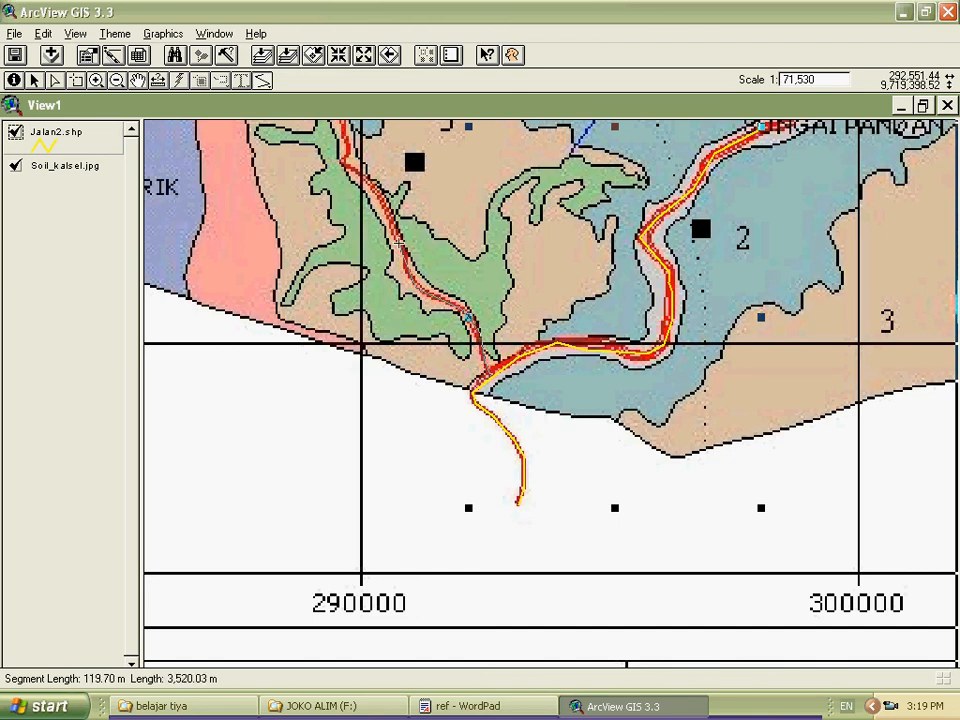
double_click(396, 242)
click(97, 80)
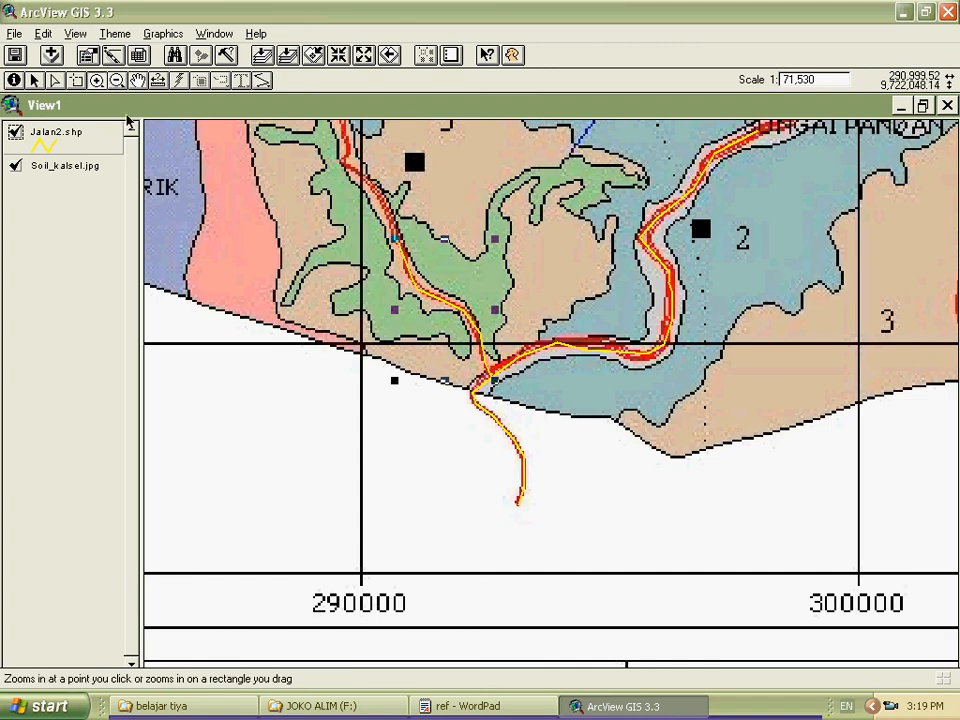
drag(459, 363, 528, 421)
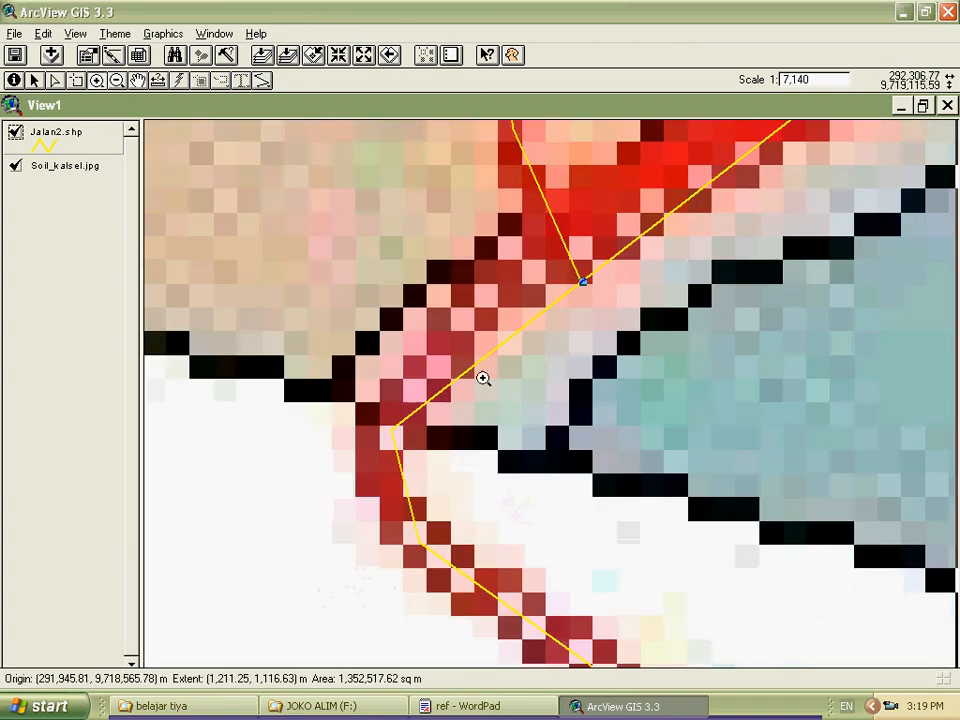
drag(538, 249, 681, 342)
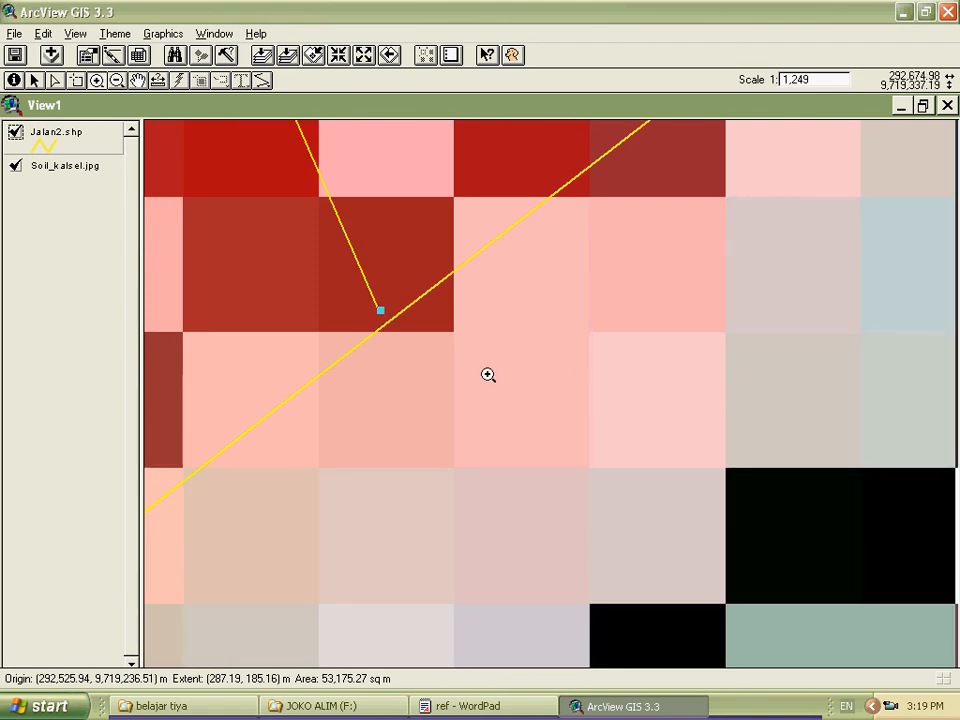
Draw a line-splitting line about 5.9 km long, starting just across the main road line and following the branch road northwest to its bend.
click(288, 55)
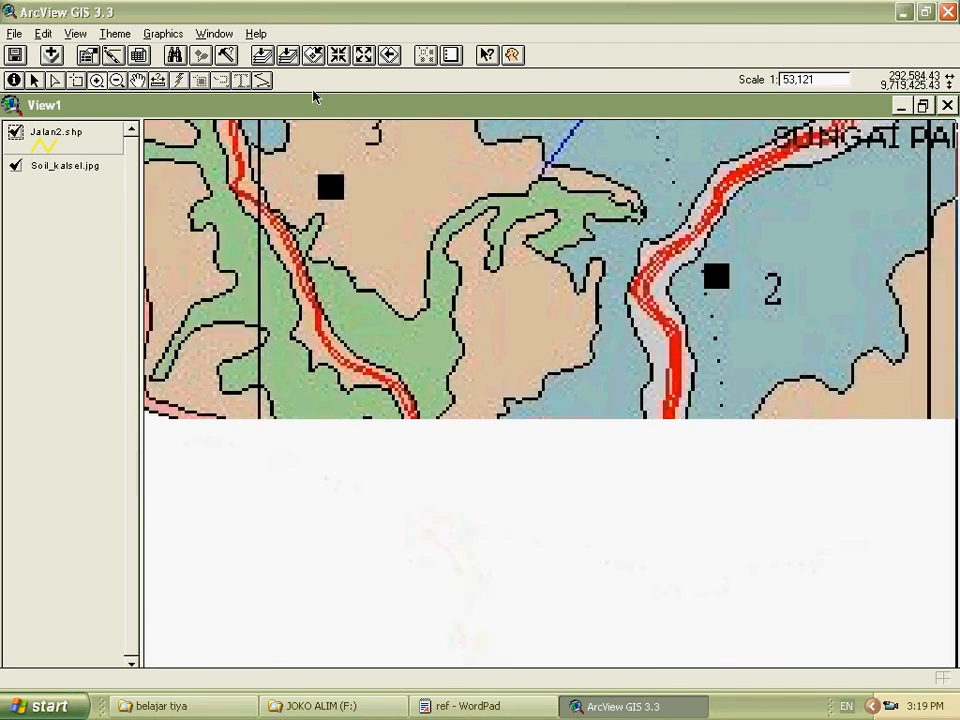
drag(261, 80, 261, 215)
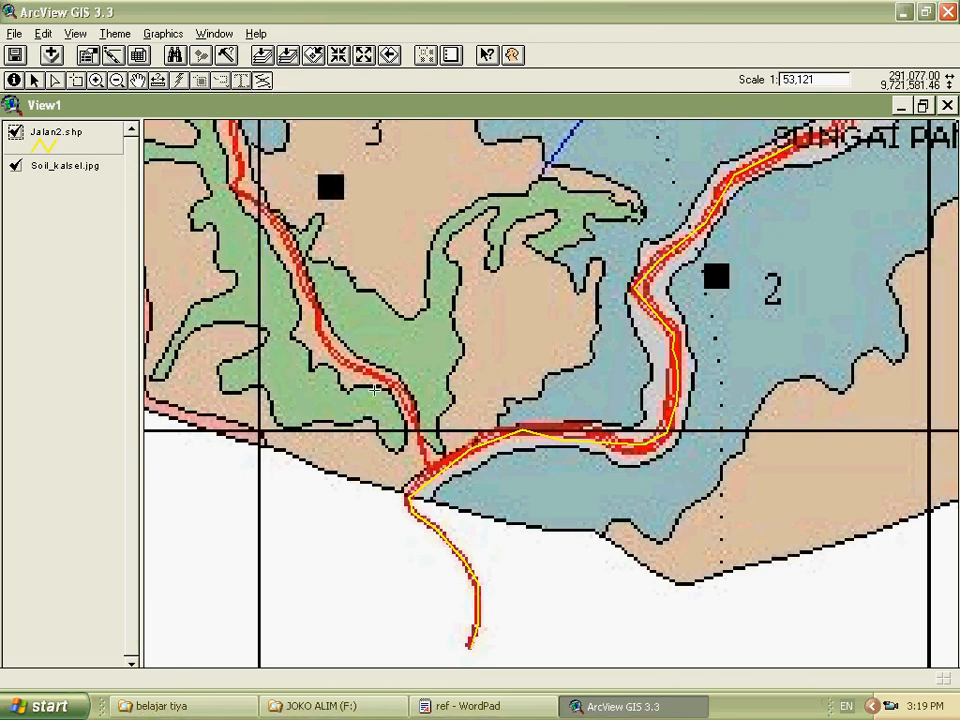
click(460, 502)
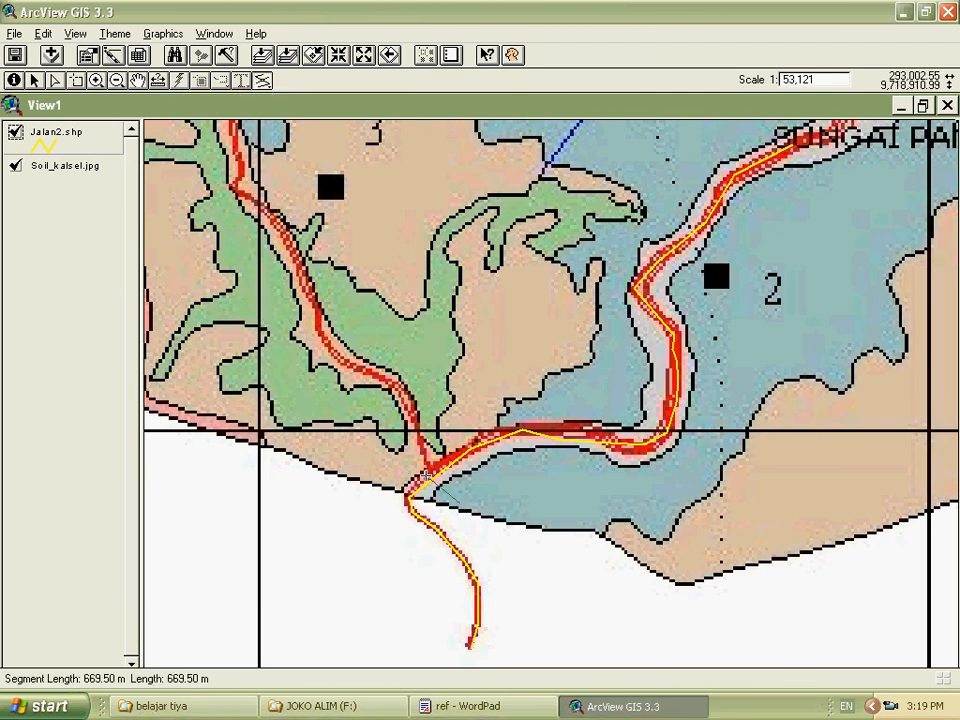
click(440, 466)
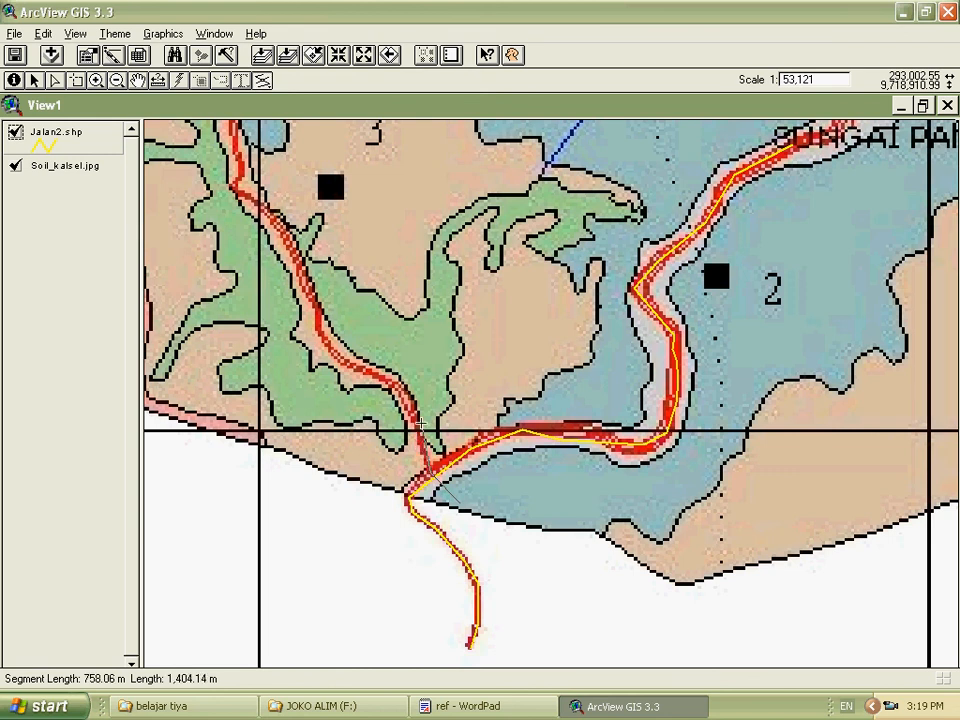
click(410, 411)
click(393, 383)
click(370, 368)
click(339, 349)
click(317, 332)
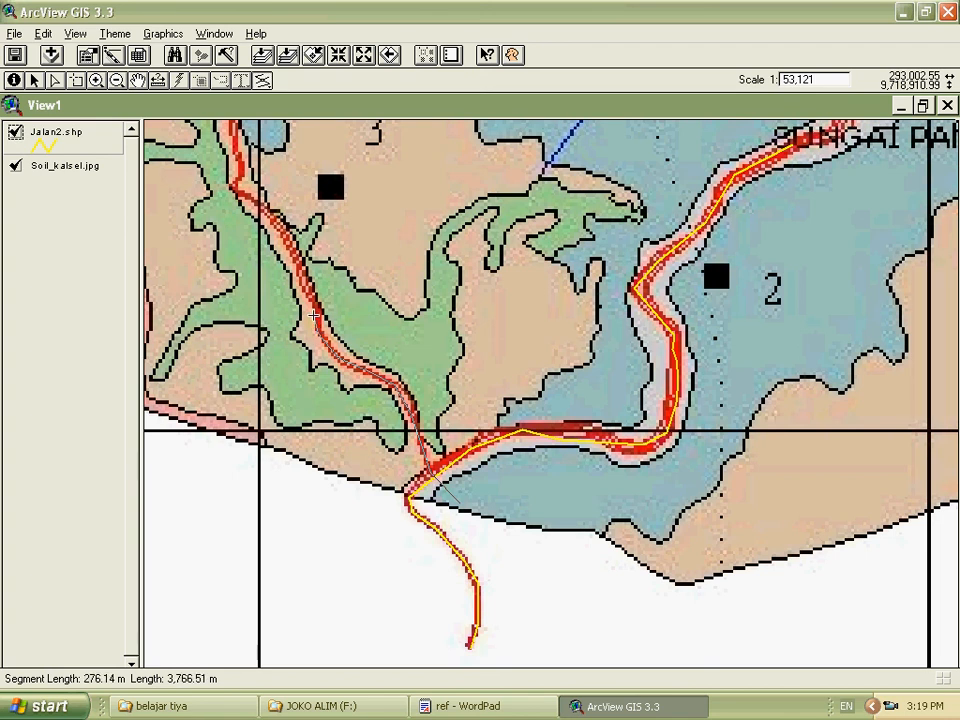
click(314, 302)
click(299, 270)
click(276, 239)
click(263, 222)
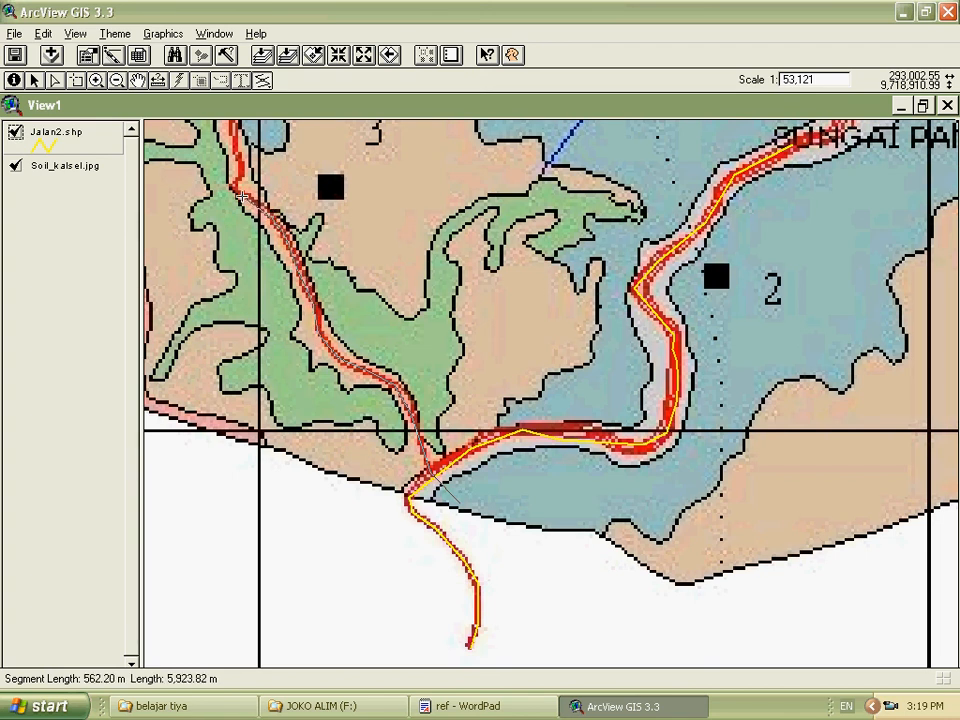
double_click(243, 197)
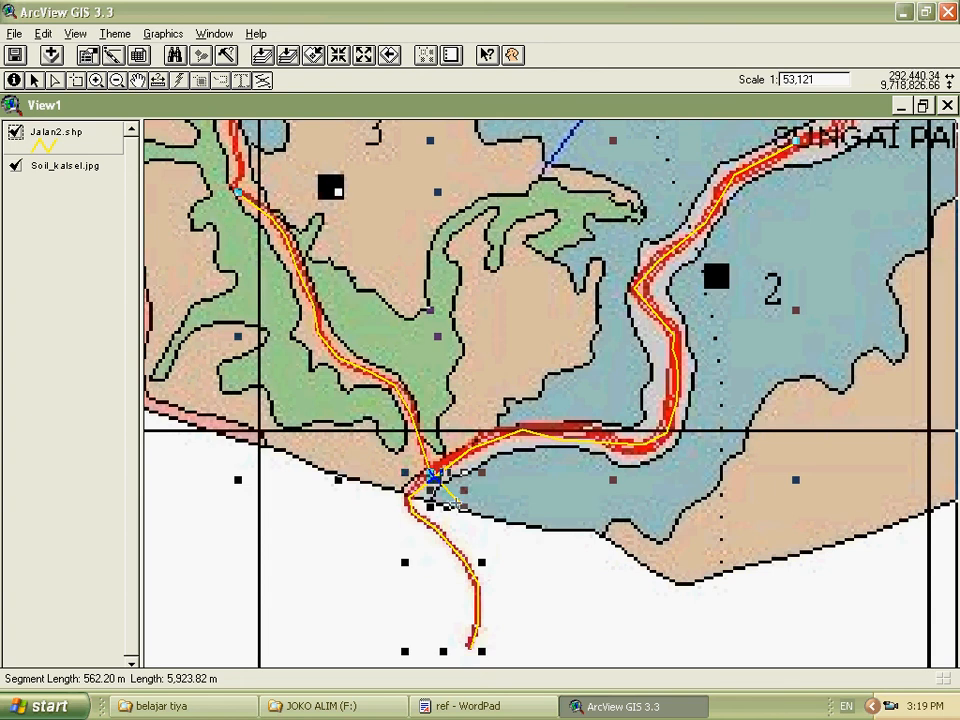
Delete the short overhanging line segment southeast of the road junction.
click(34, 80)
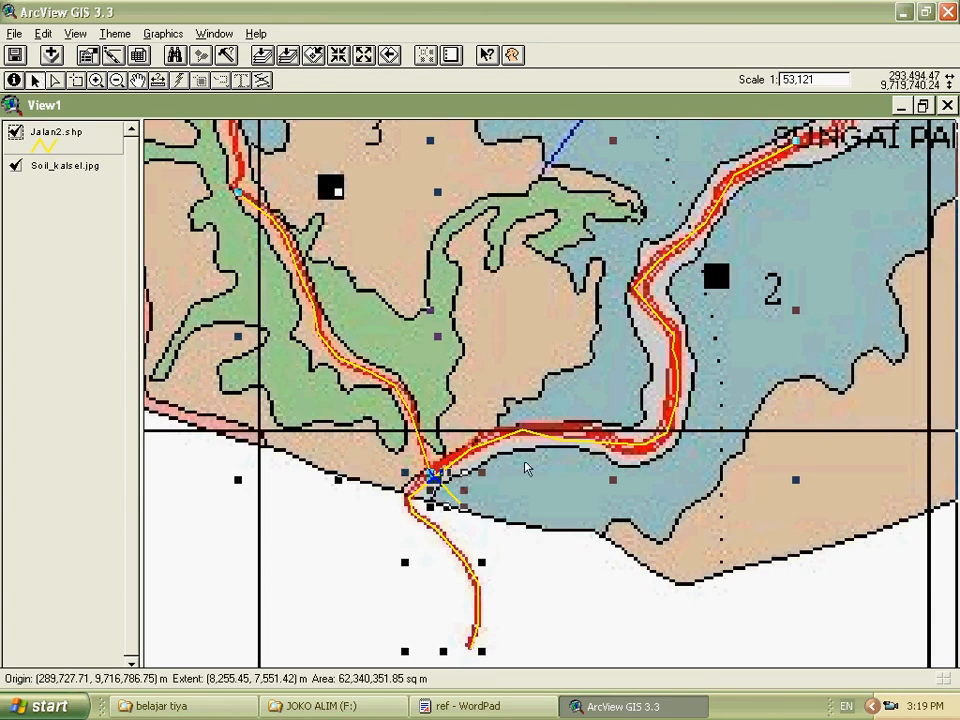
click(437, 483)
click(448, 489)
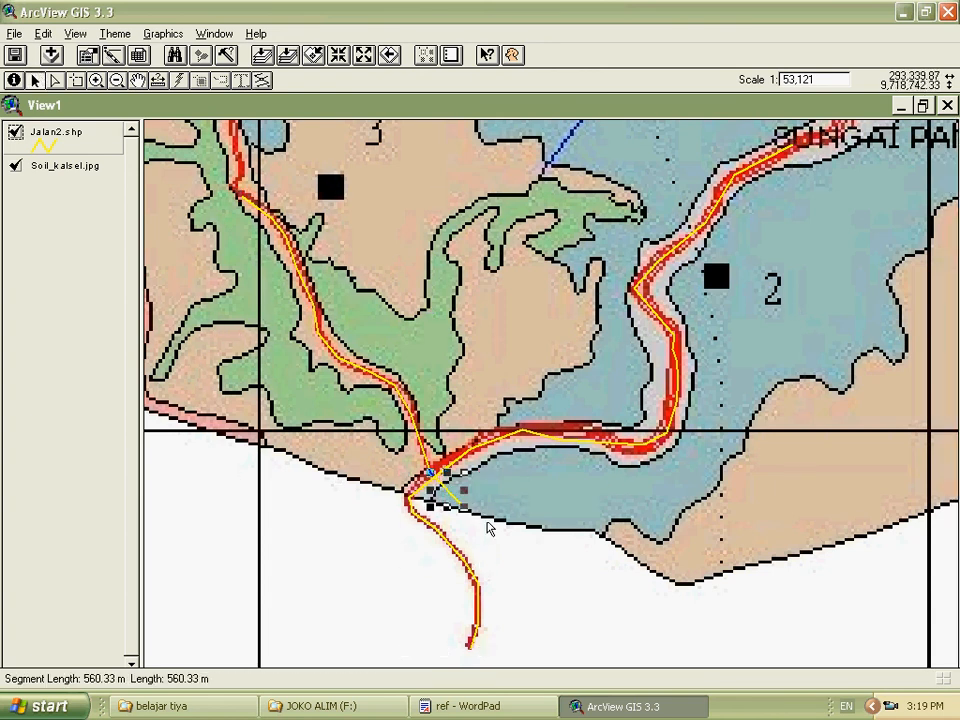
key(Delete)
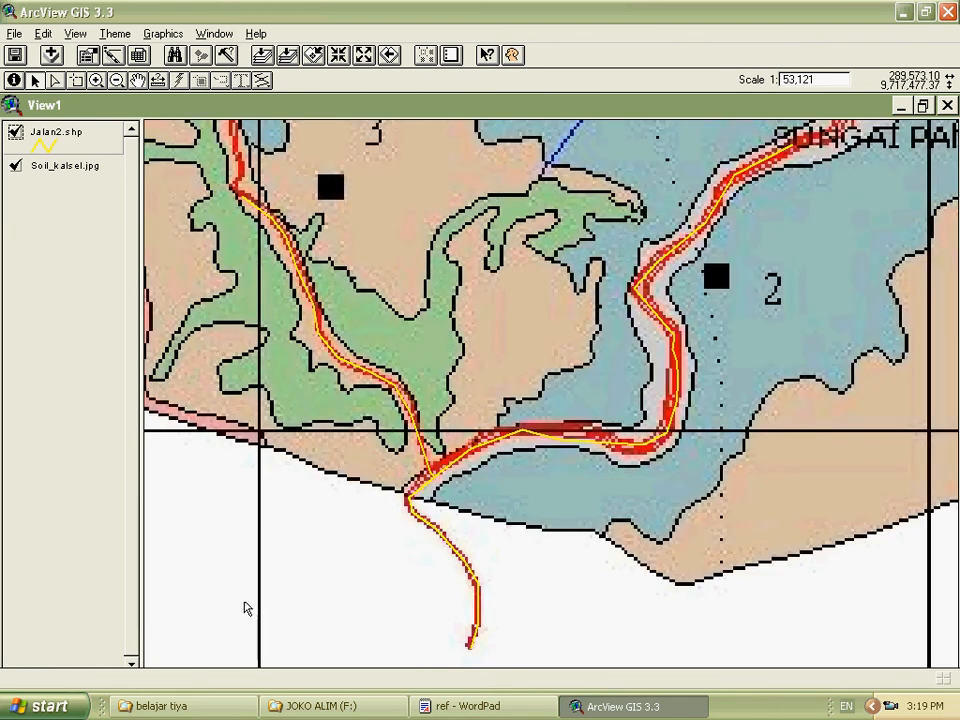